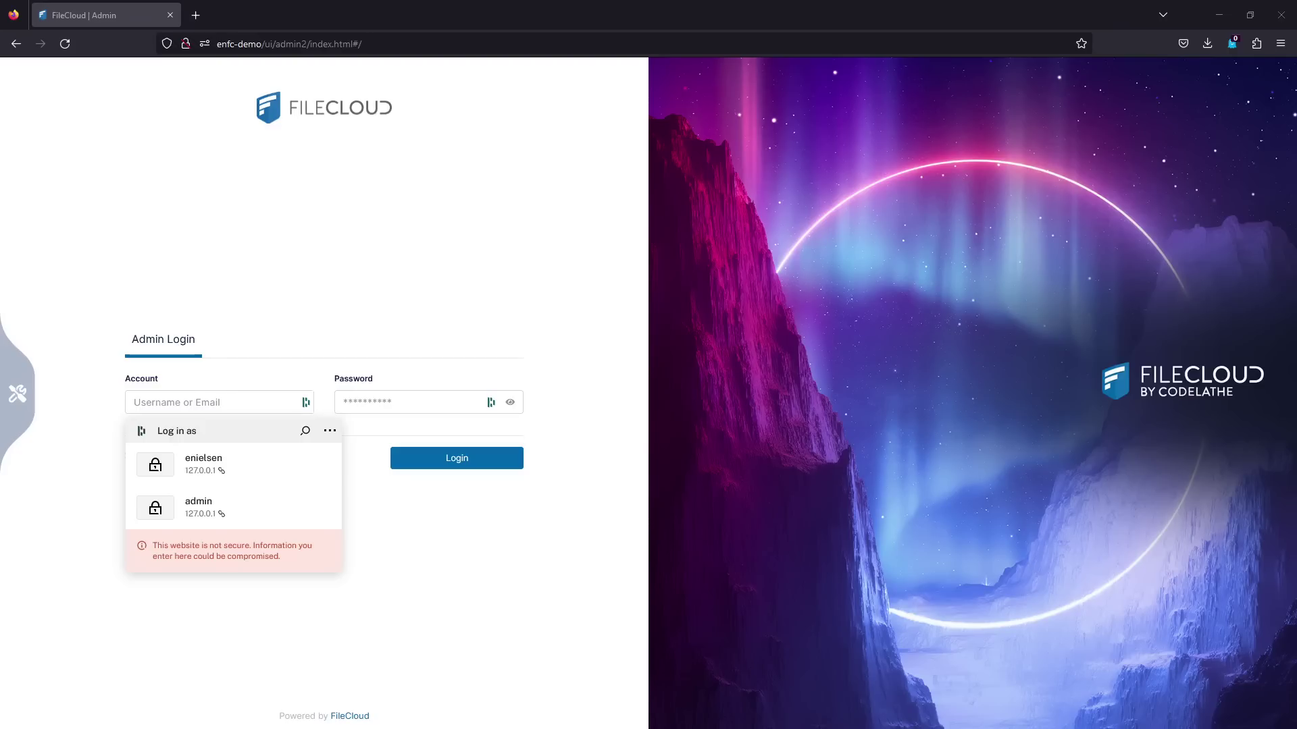
Log into the FileCloud admin portal using the browser's saved administrator credentials
click(206, 677)
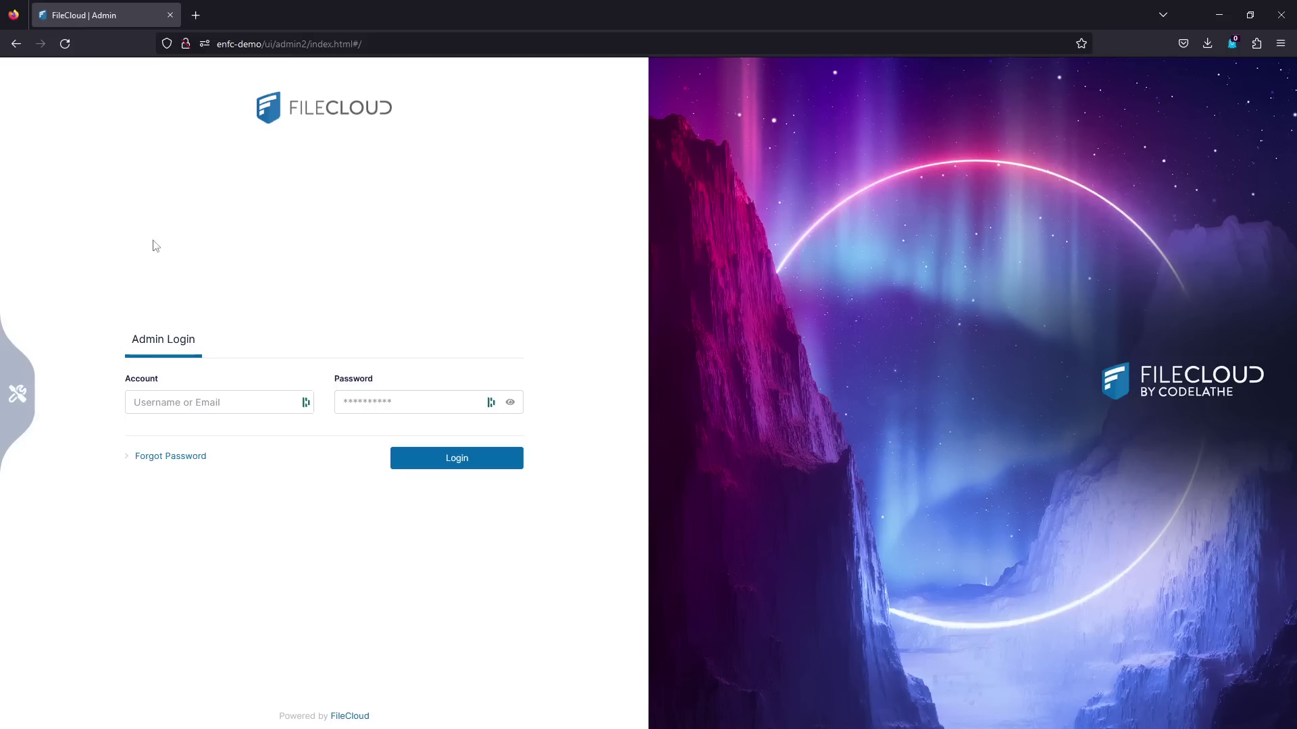
click(243, 403)
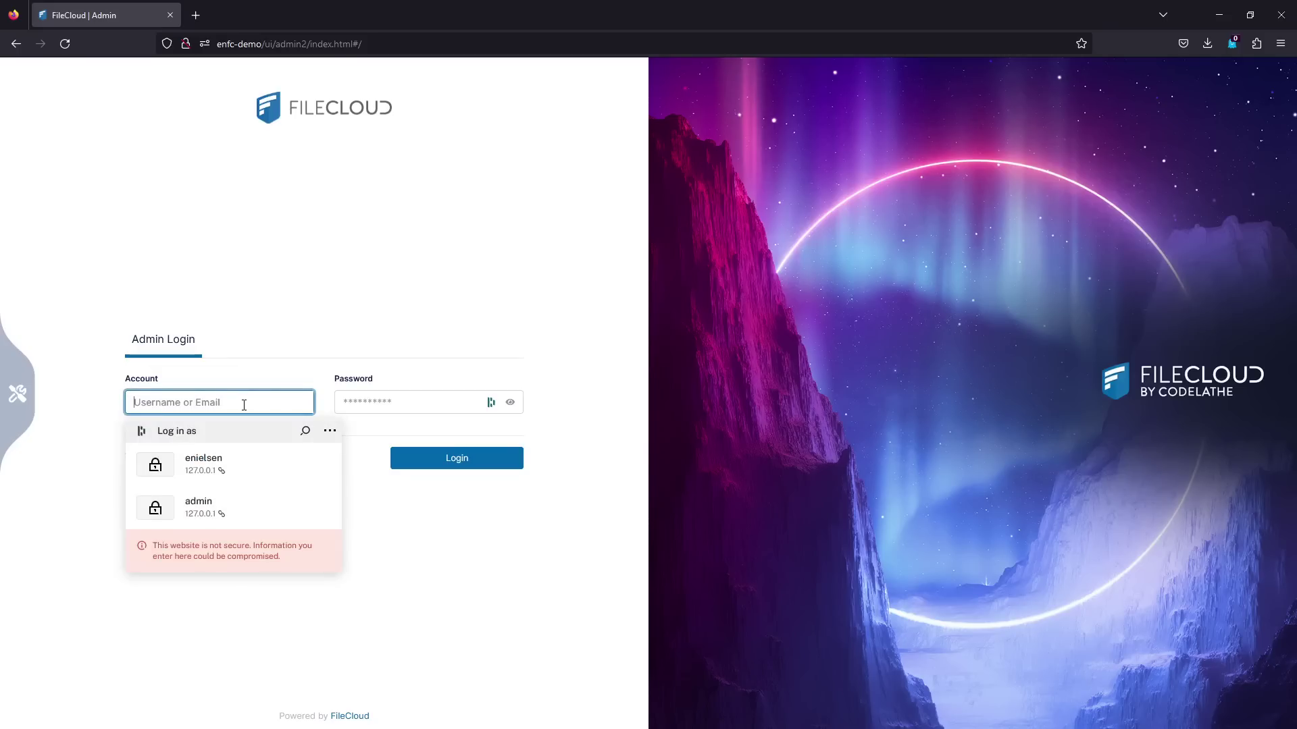
click(273, 503)
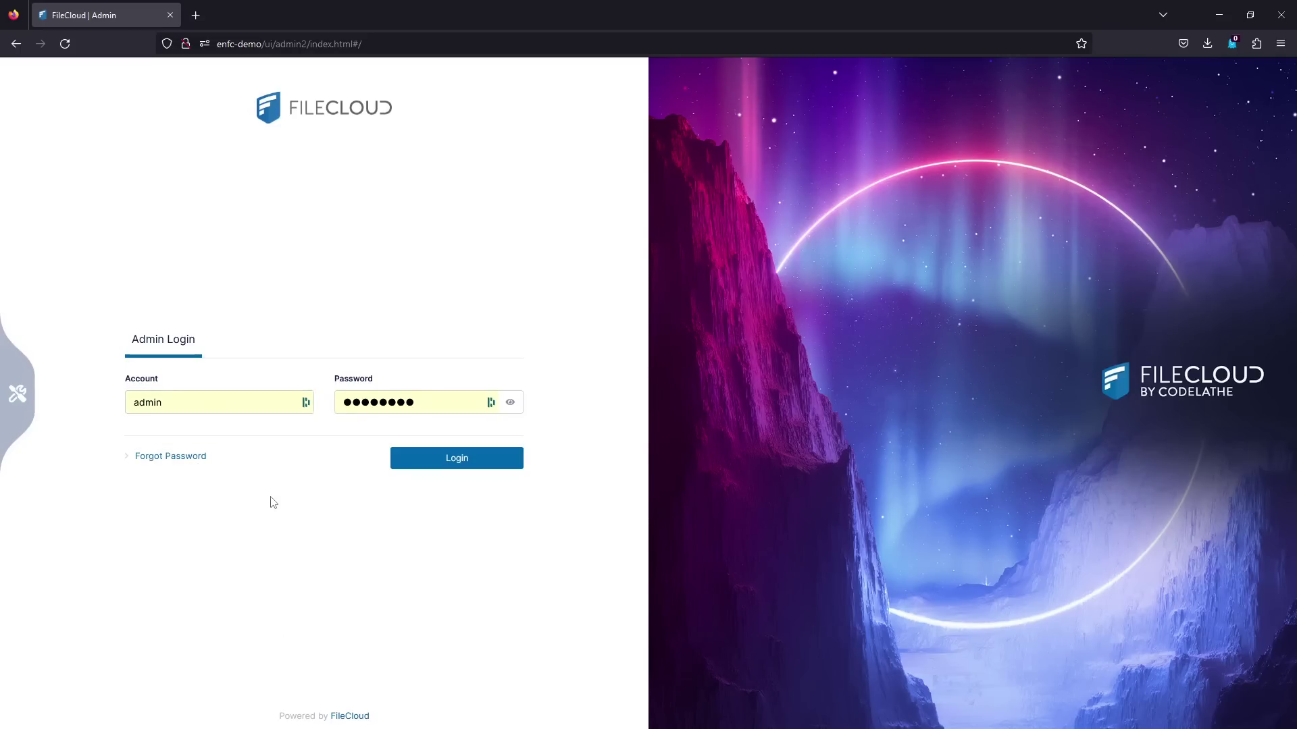
click(473, 469)
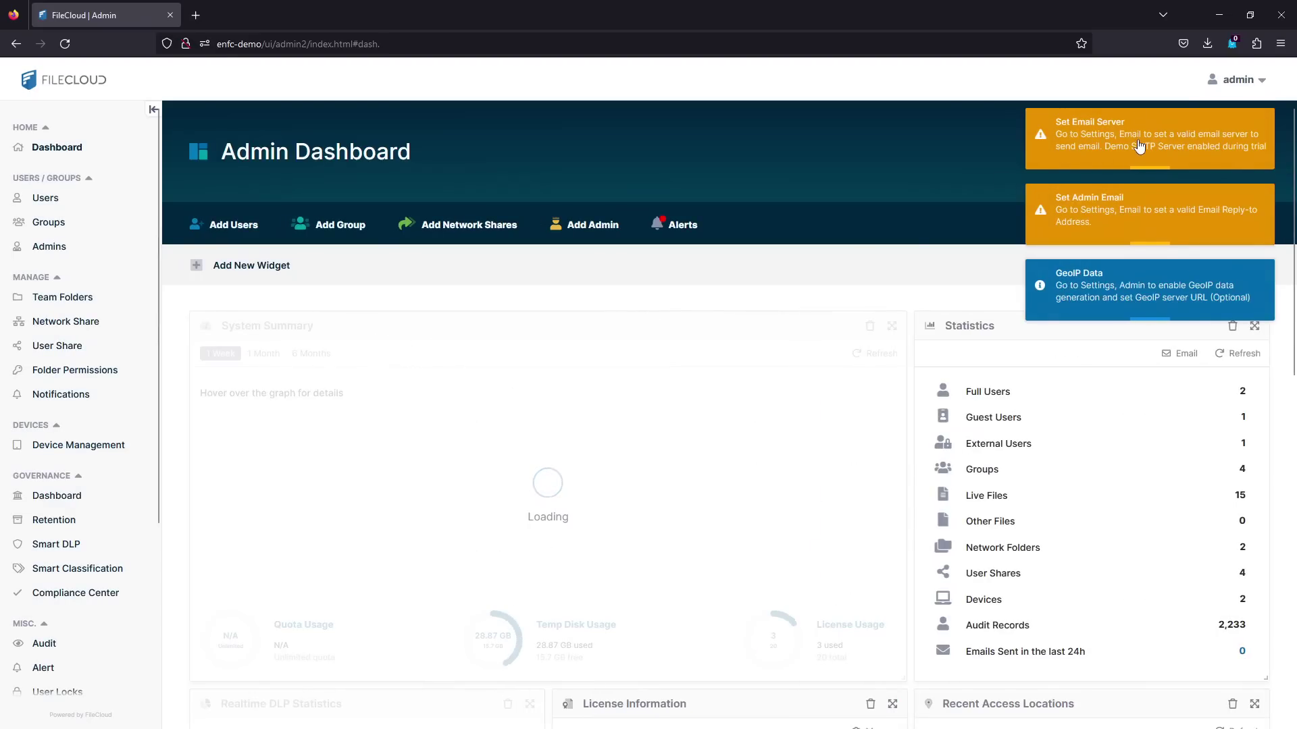
Dismiss the Set Email Server warning toast on the Admin Dashboard
click(1129, 141)
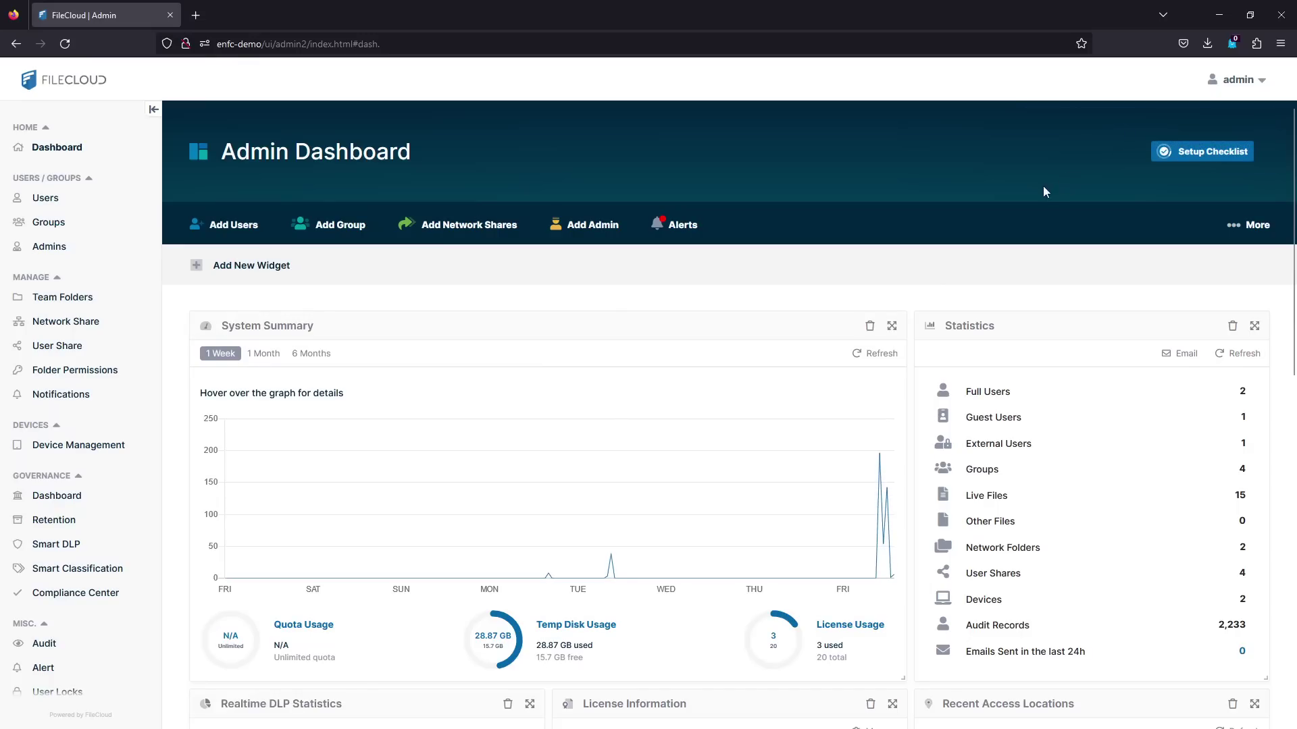
scroll(958, 249, down, 5)
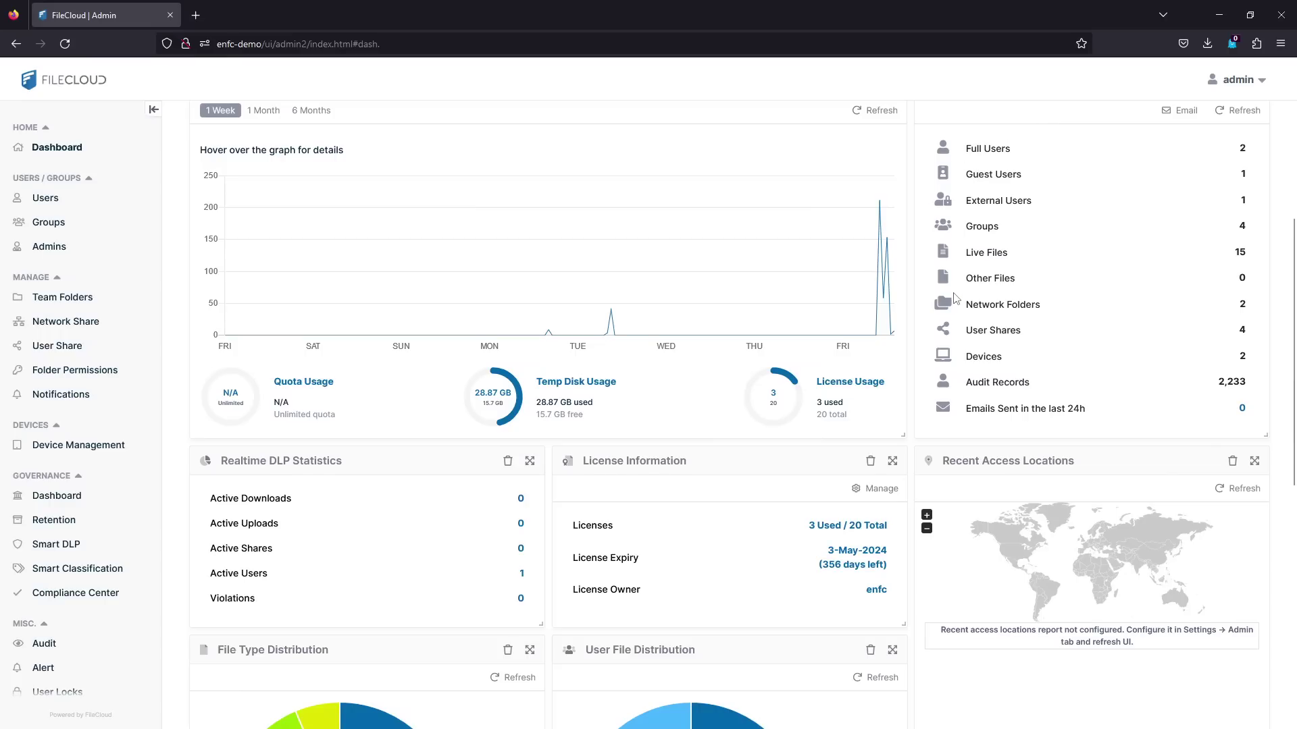
scroll(958, 299, down, 2)
scroll(568, 372, down, 4)
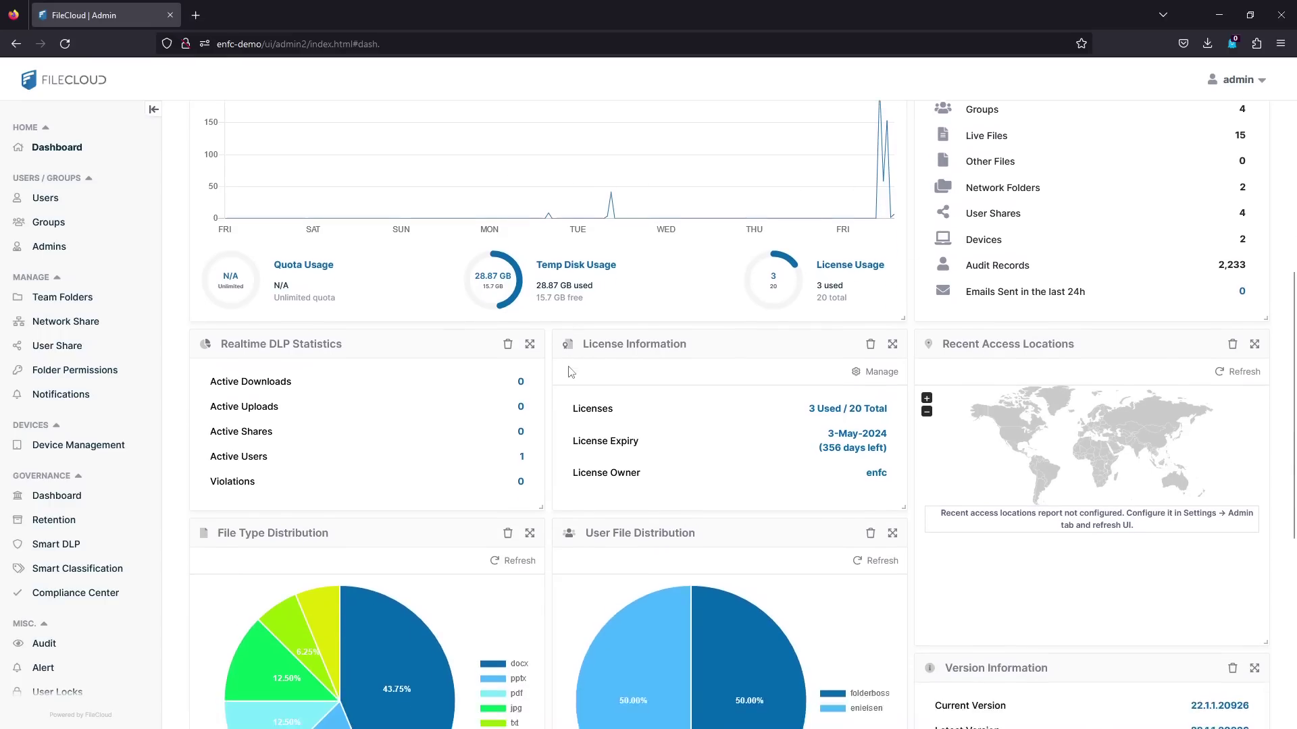
scroll(567, 372, down, 3)
scroll(567, 370, up, 6)
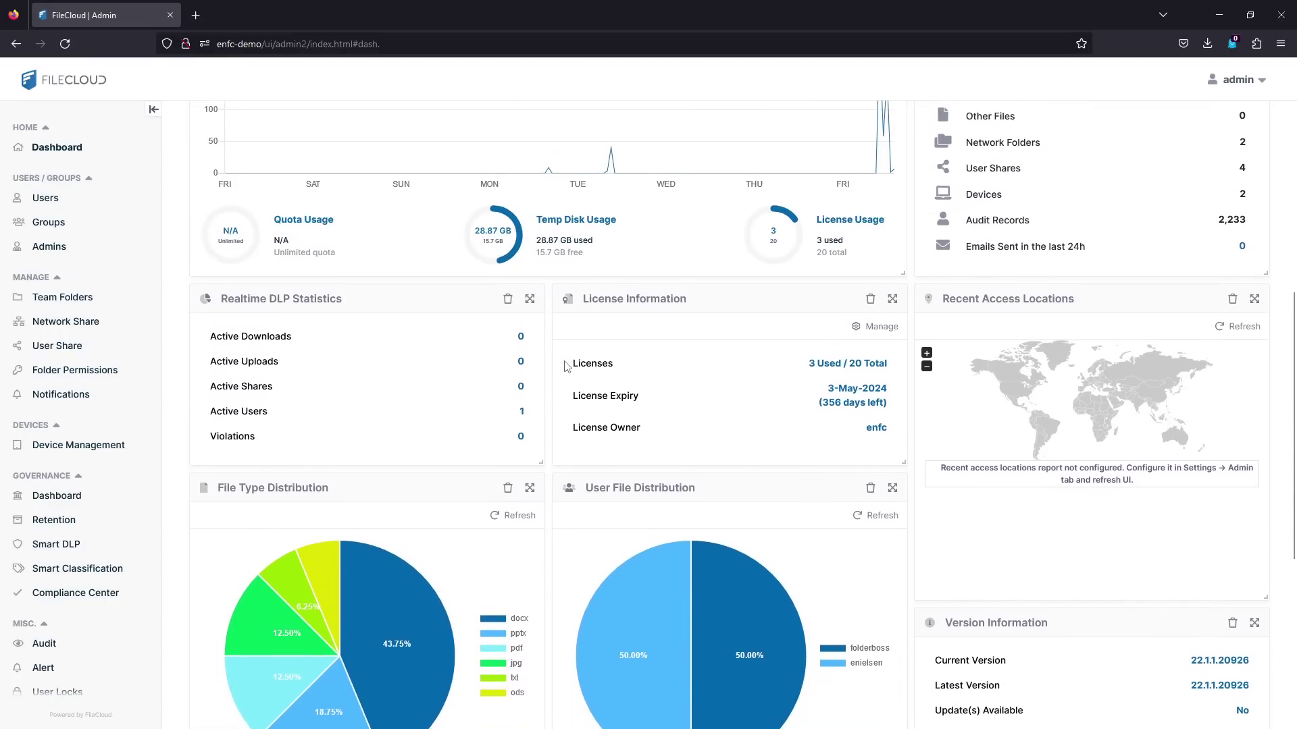
scroll(566, 367, up, 3)
scroll(567, 368, up, 2)
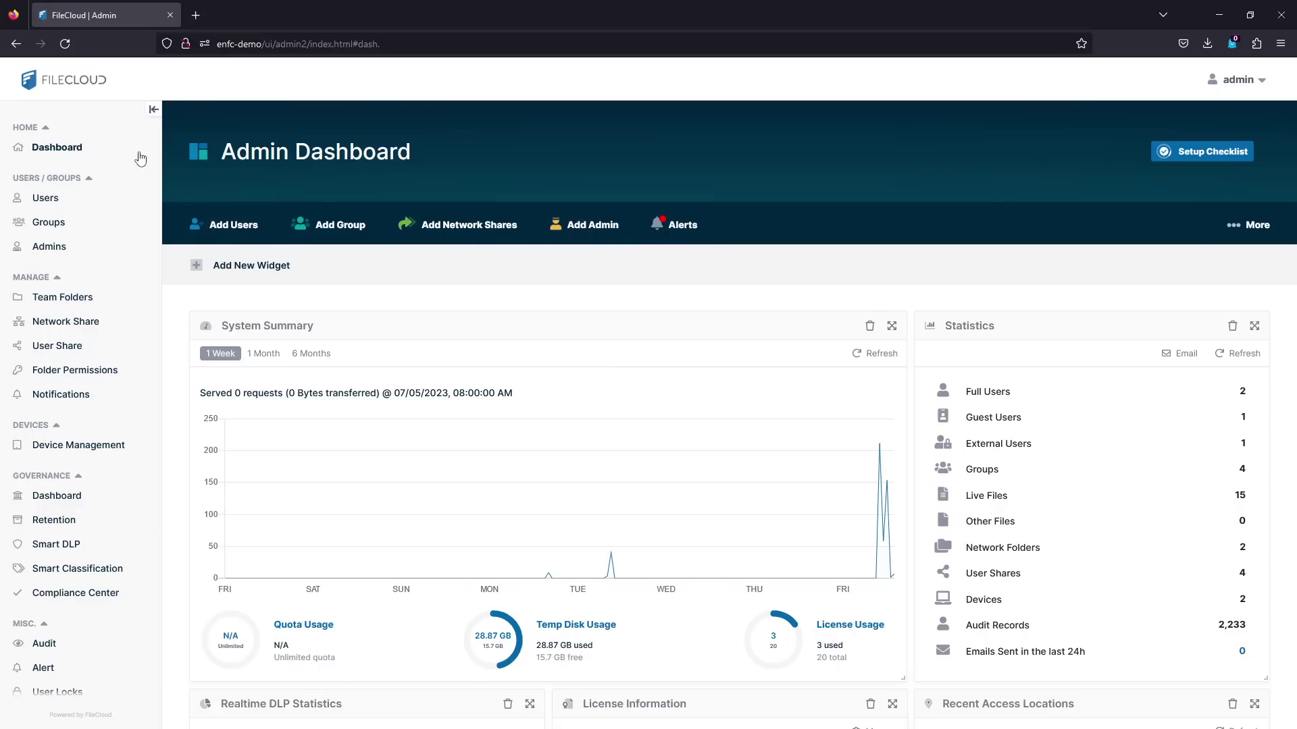
Go to the Manage Users page listing the four user accounts
click(105, 201)
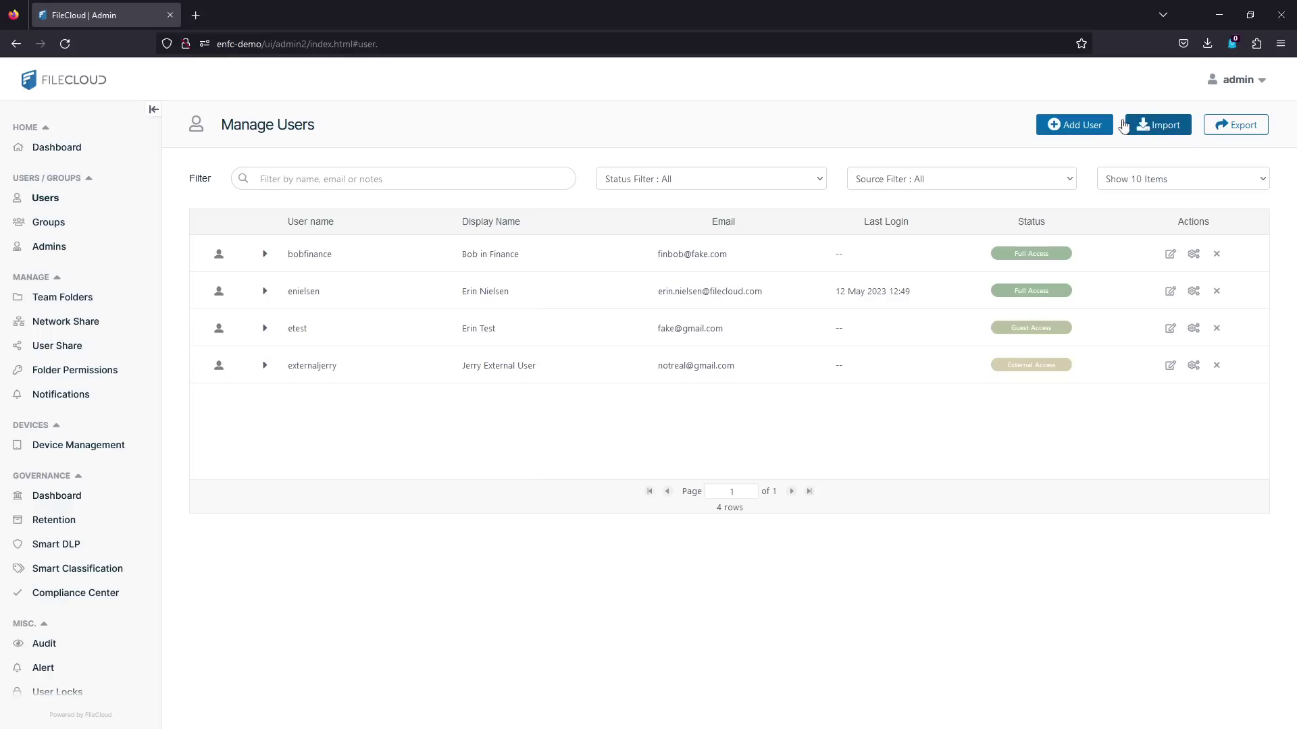
Start a new user, keeping default authentication and the Full access level
click(1090, 129)
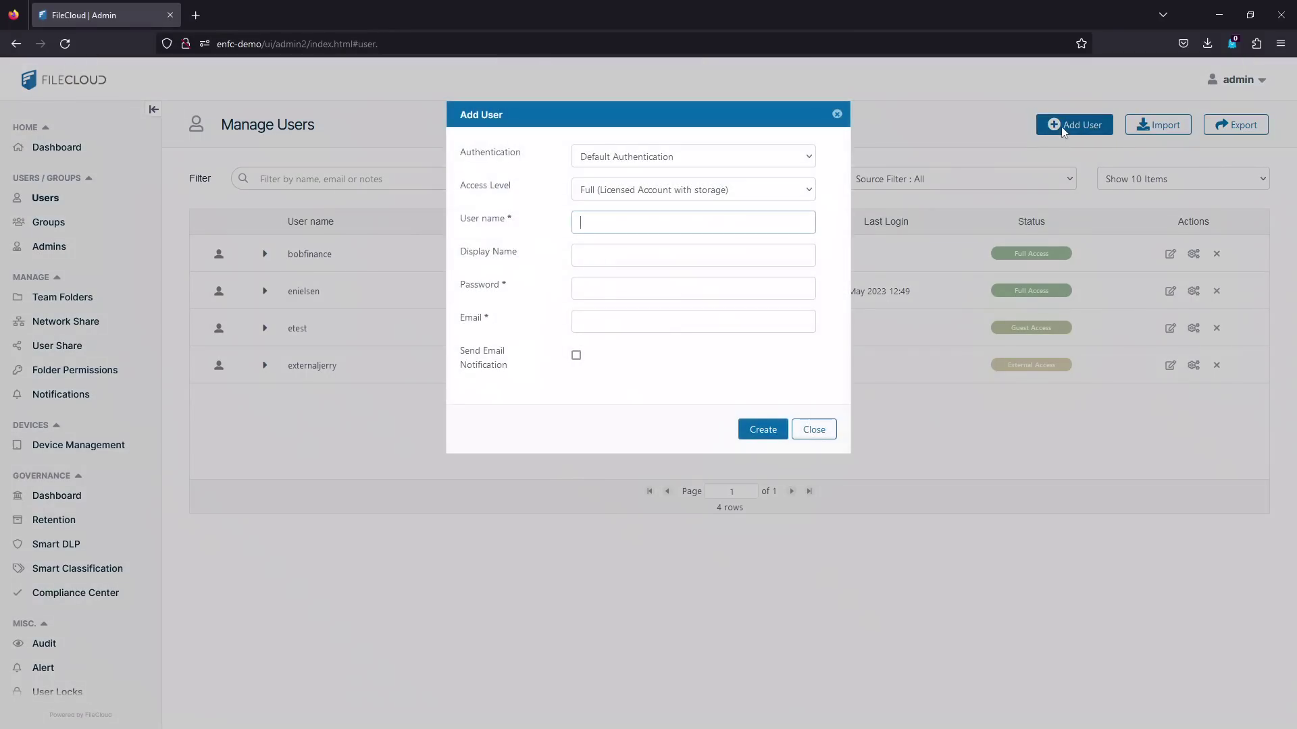
click(770, 162)
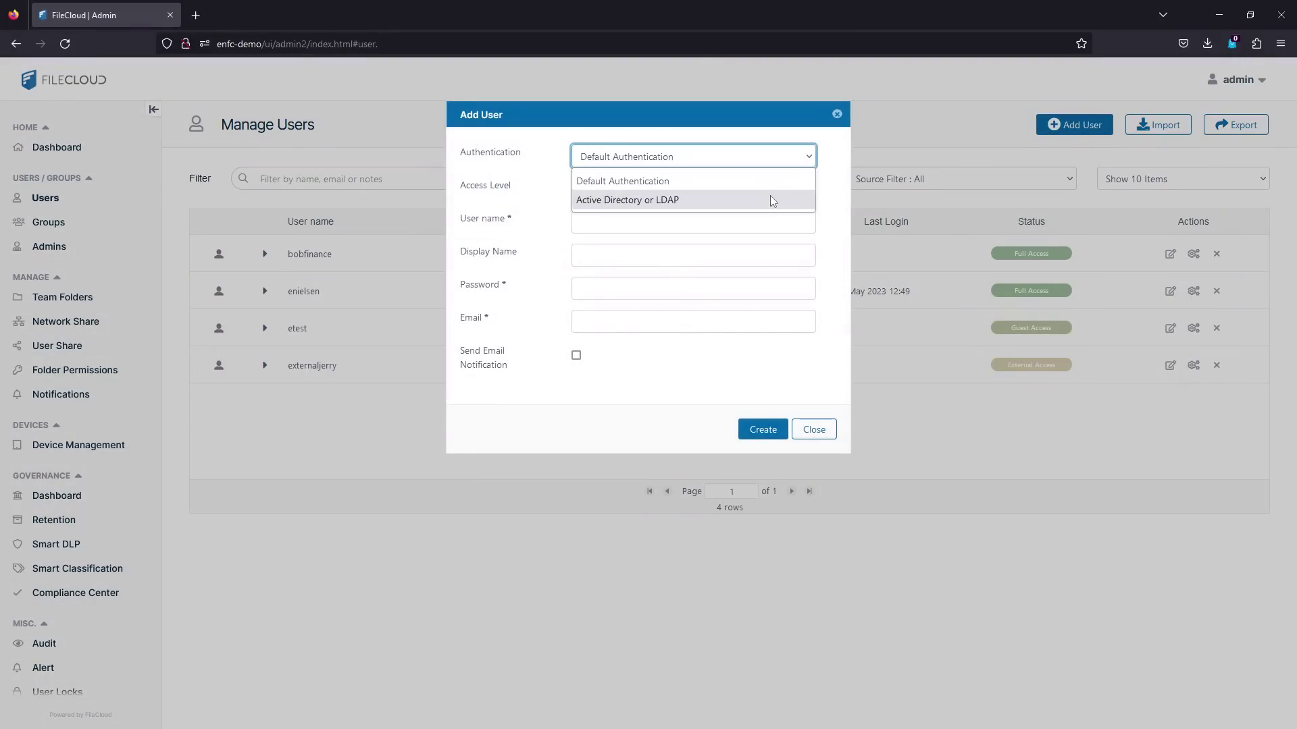
click(778, 180)
click(789, 193)
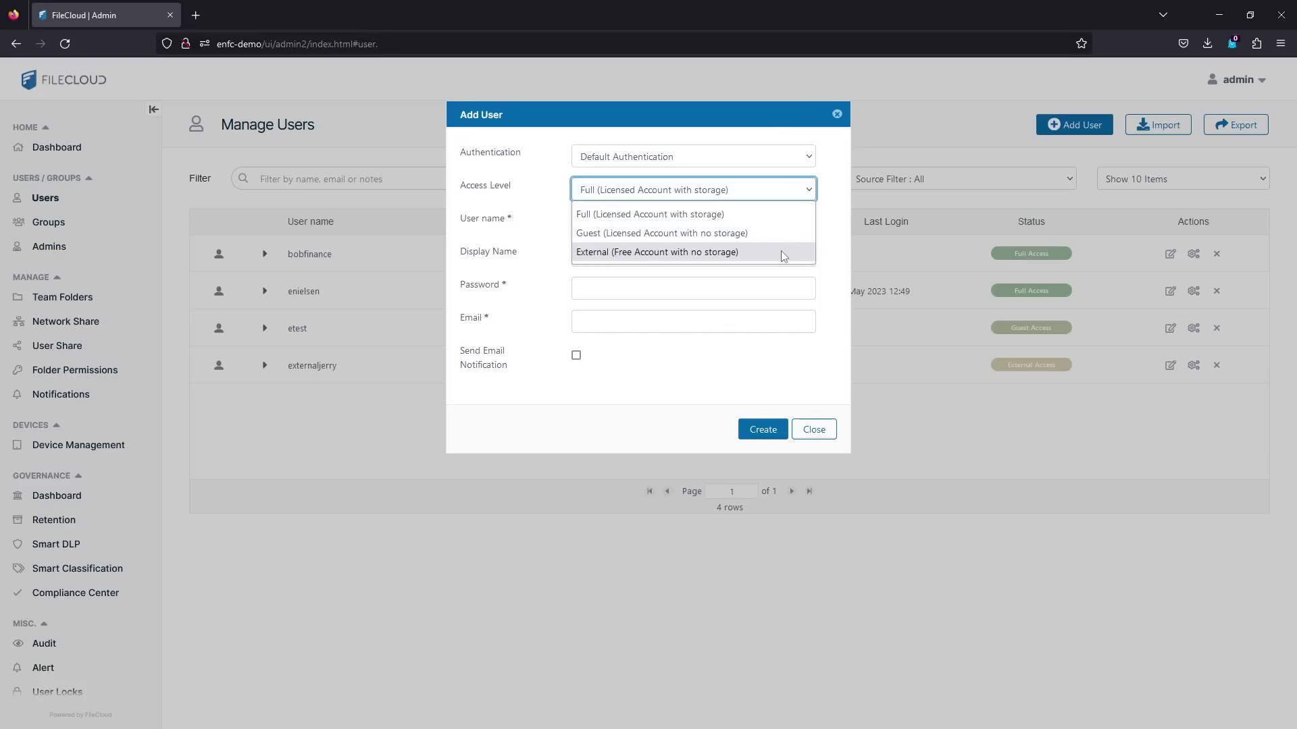
click(789, 189)
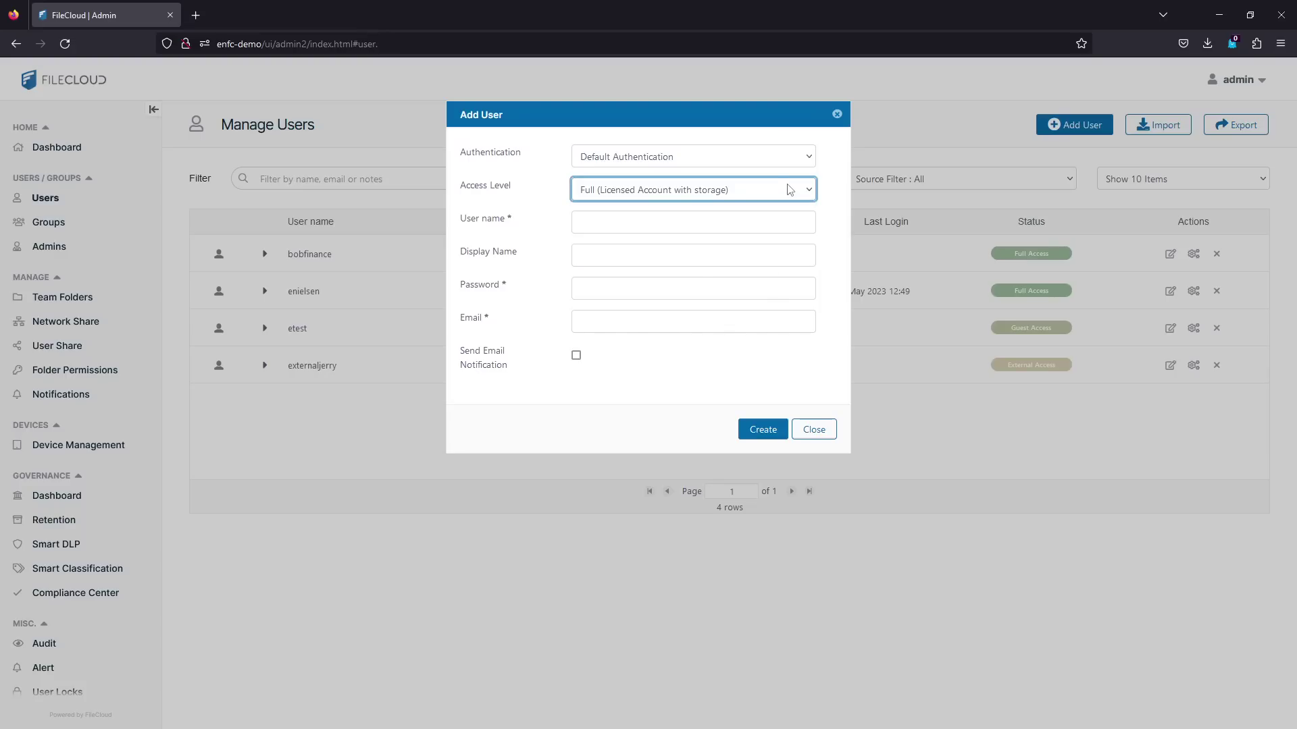
Enter the user name, display name, password and email, then create the full-access user
click(778, 214)
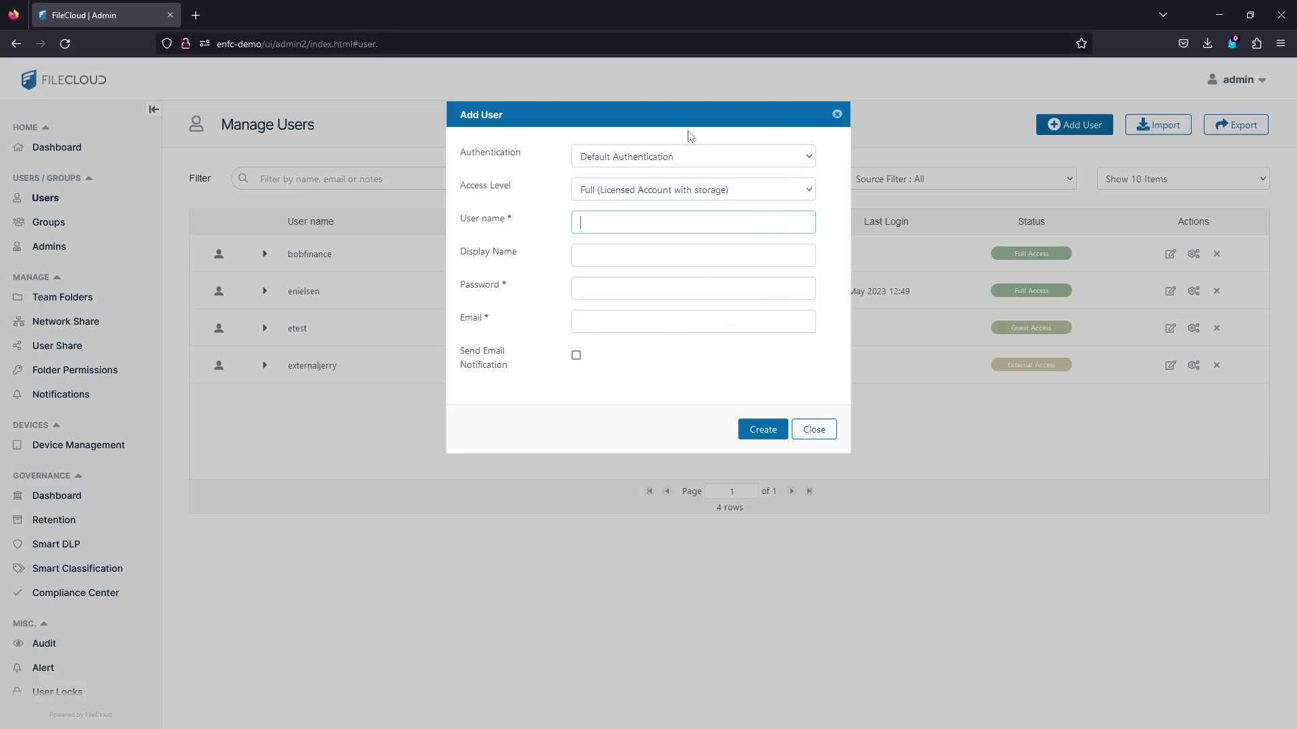
key(Tab)
text(Erin Test)
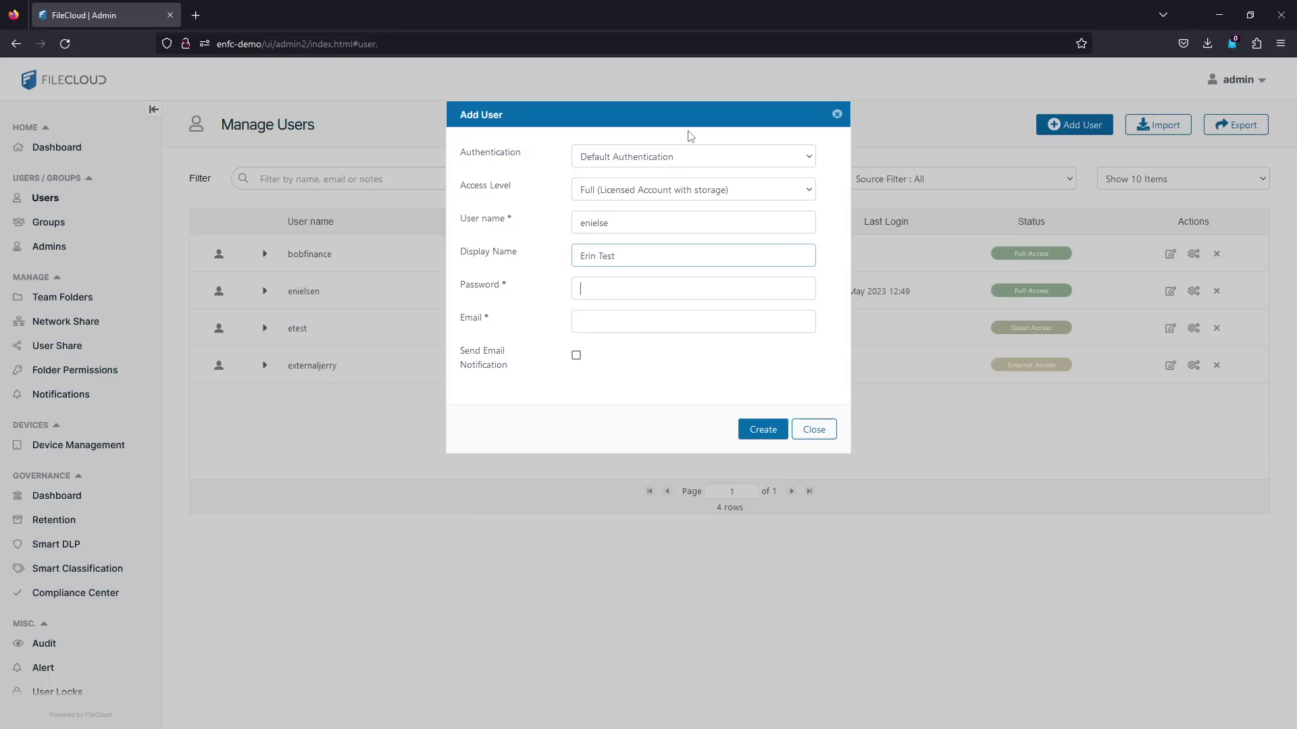
key(Tab)
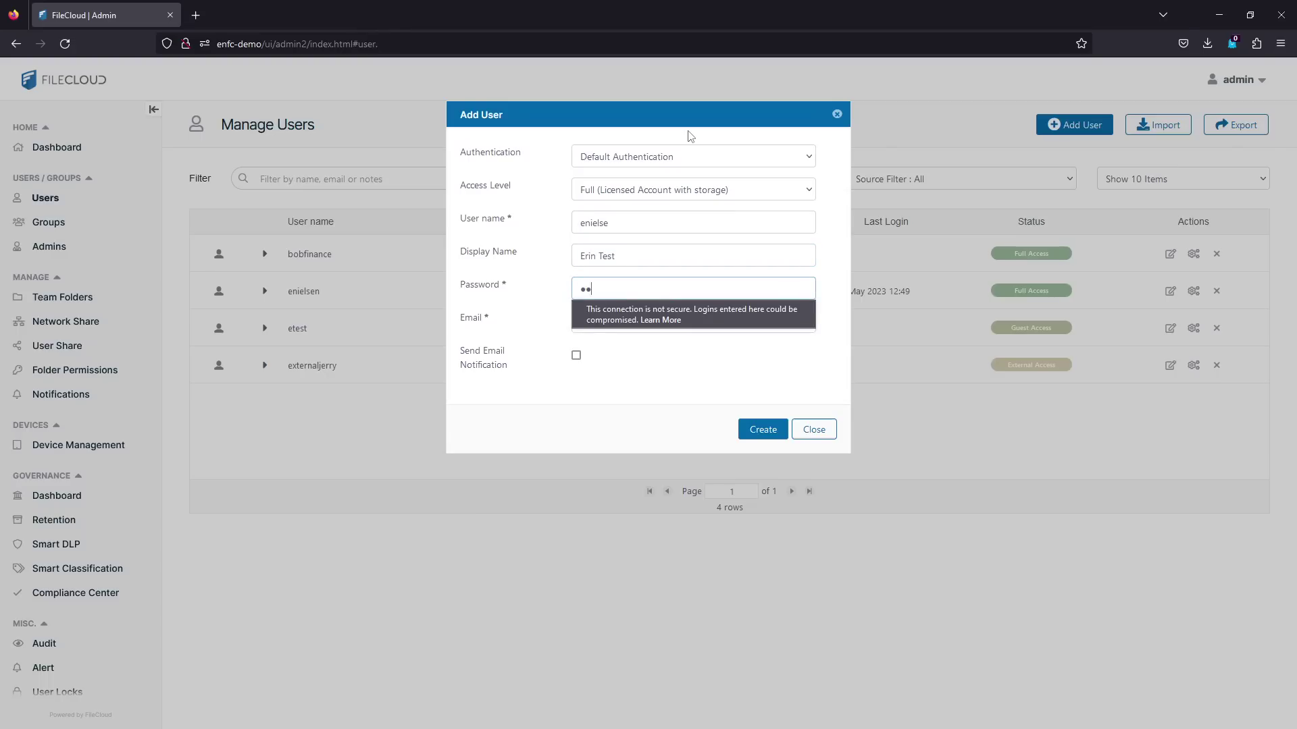
key(Tab)
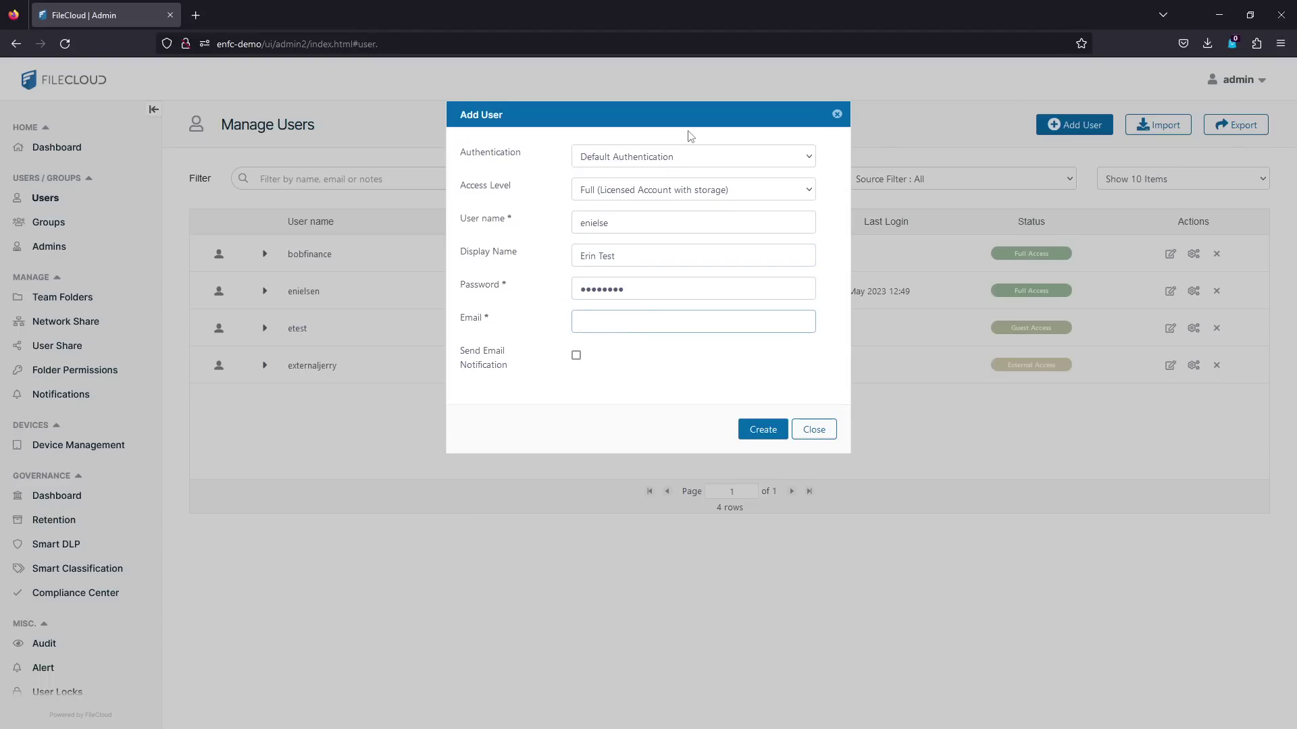
click(801, 190)
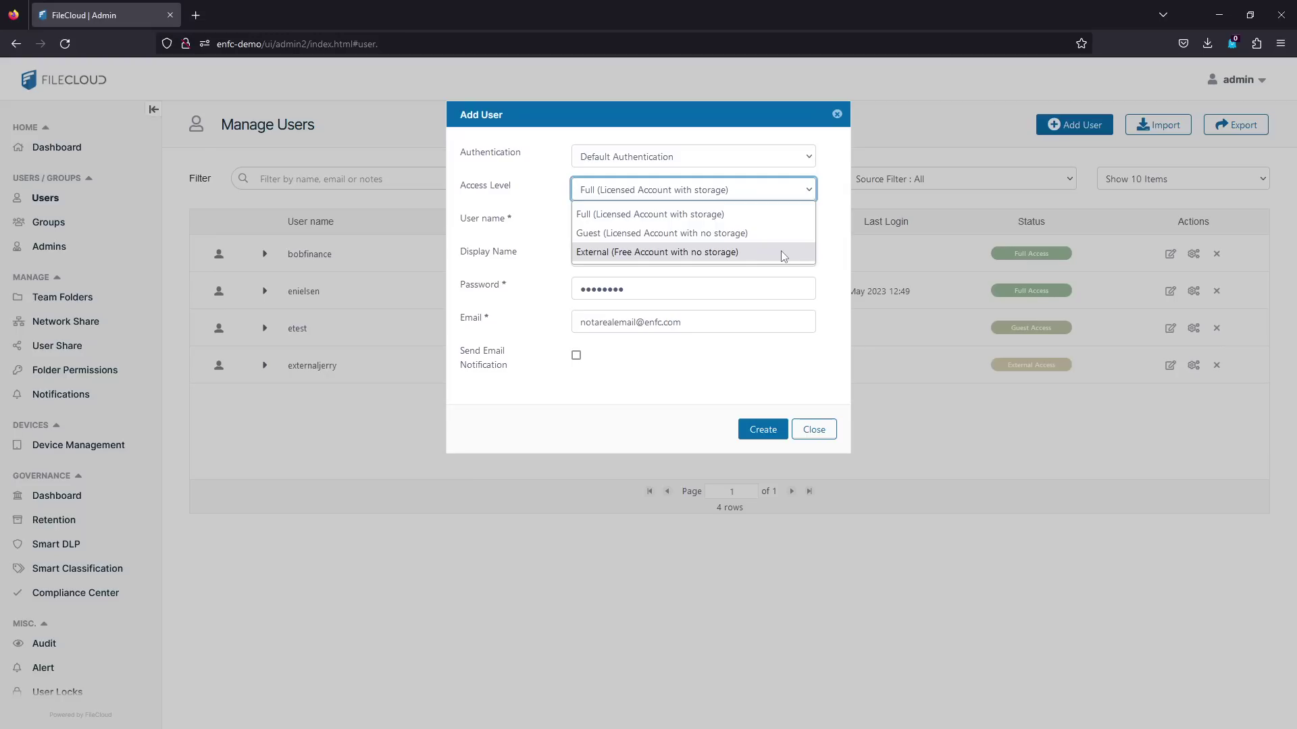
click(815, 189)
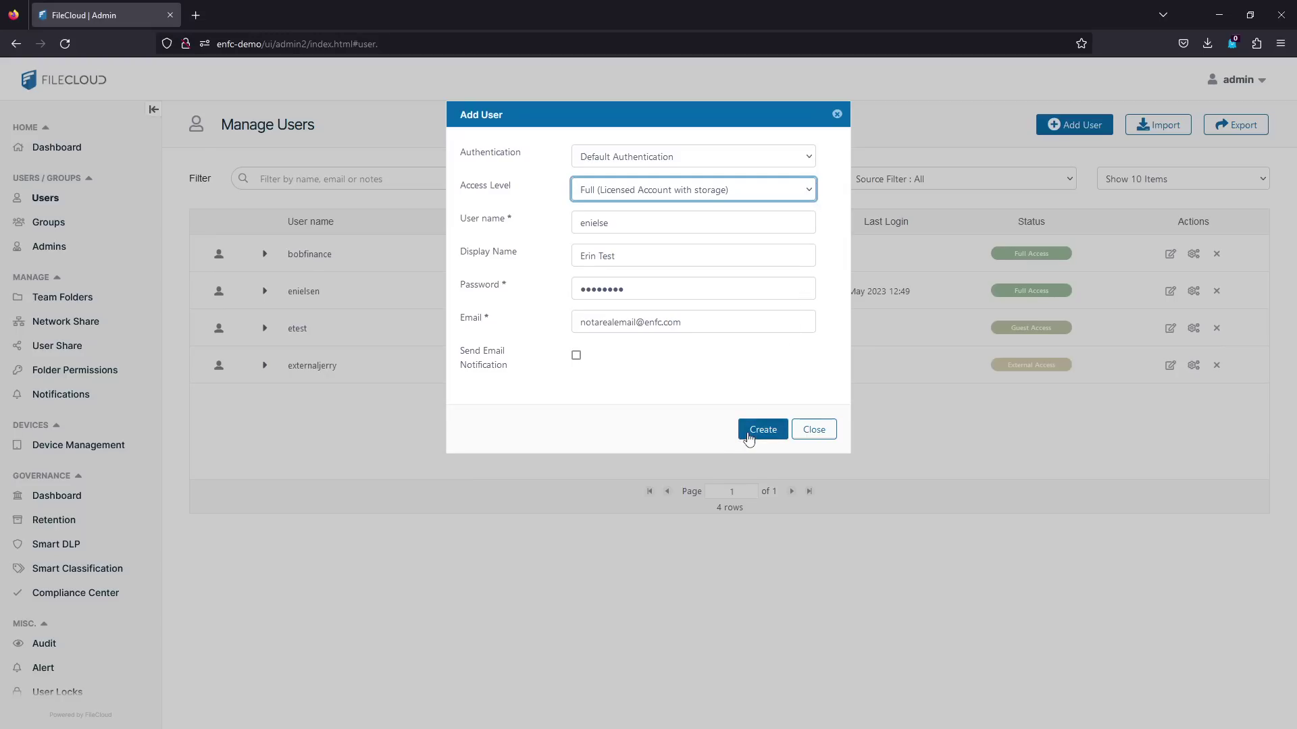
click(815, 430)
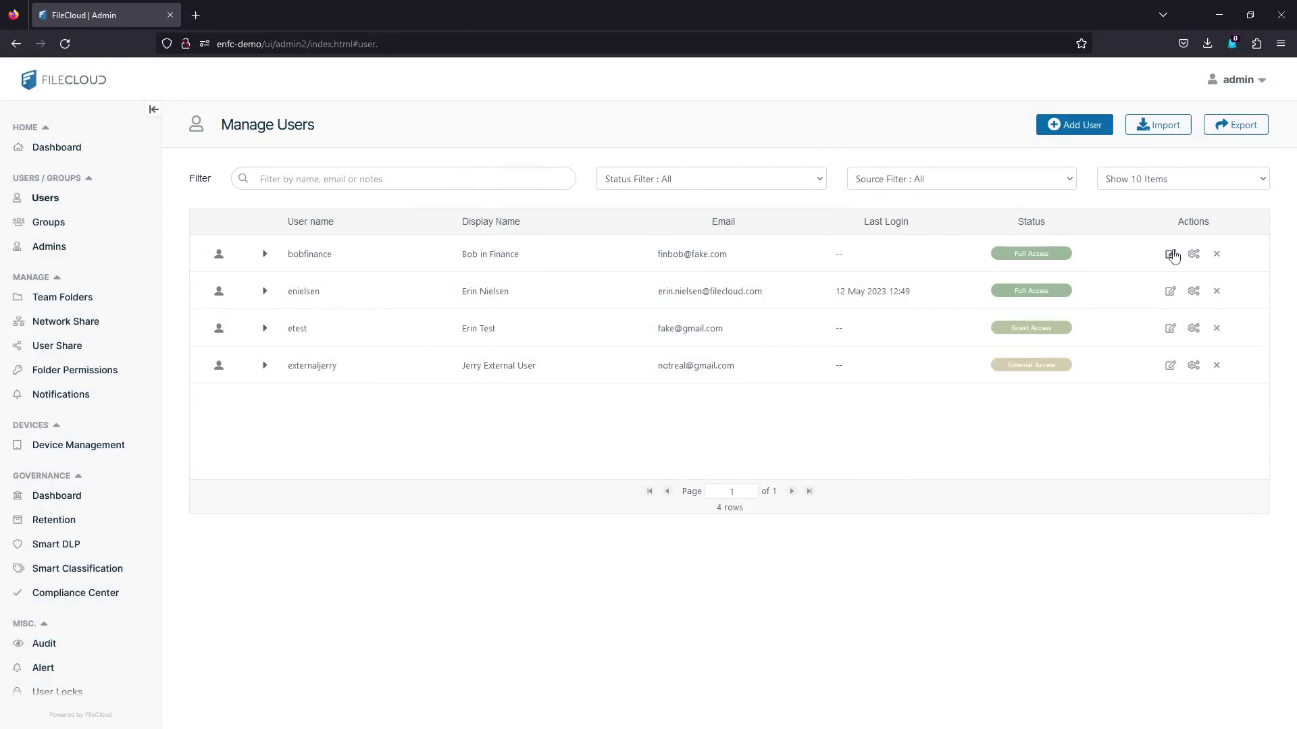
click(1170, 292)
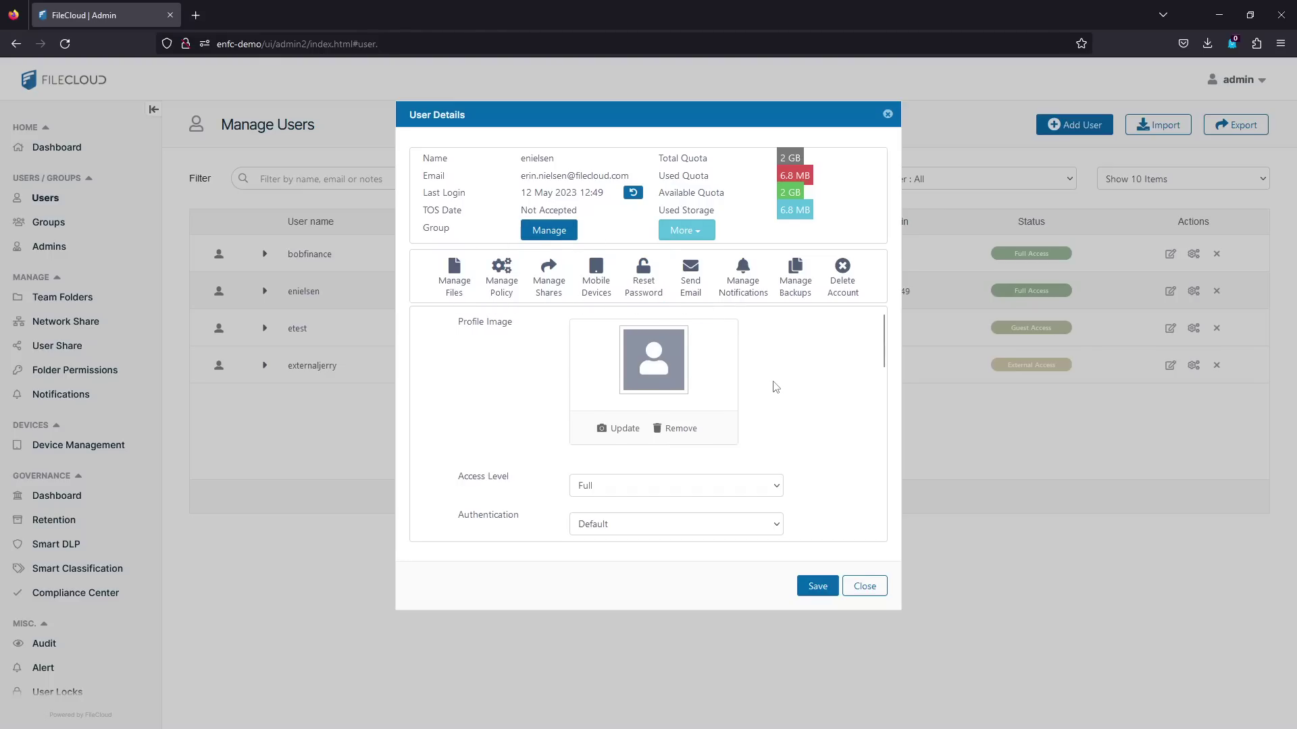
scroll(775, 387, down, 2)
scroll(778, 387, down, 2)
click(773, 333)
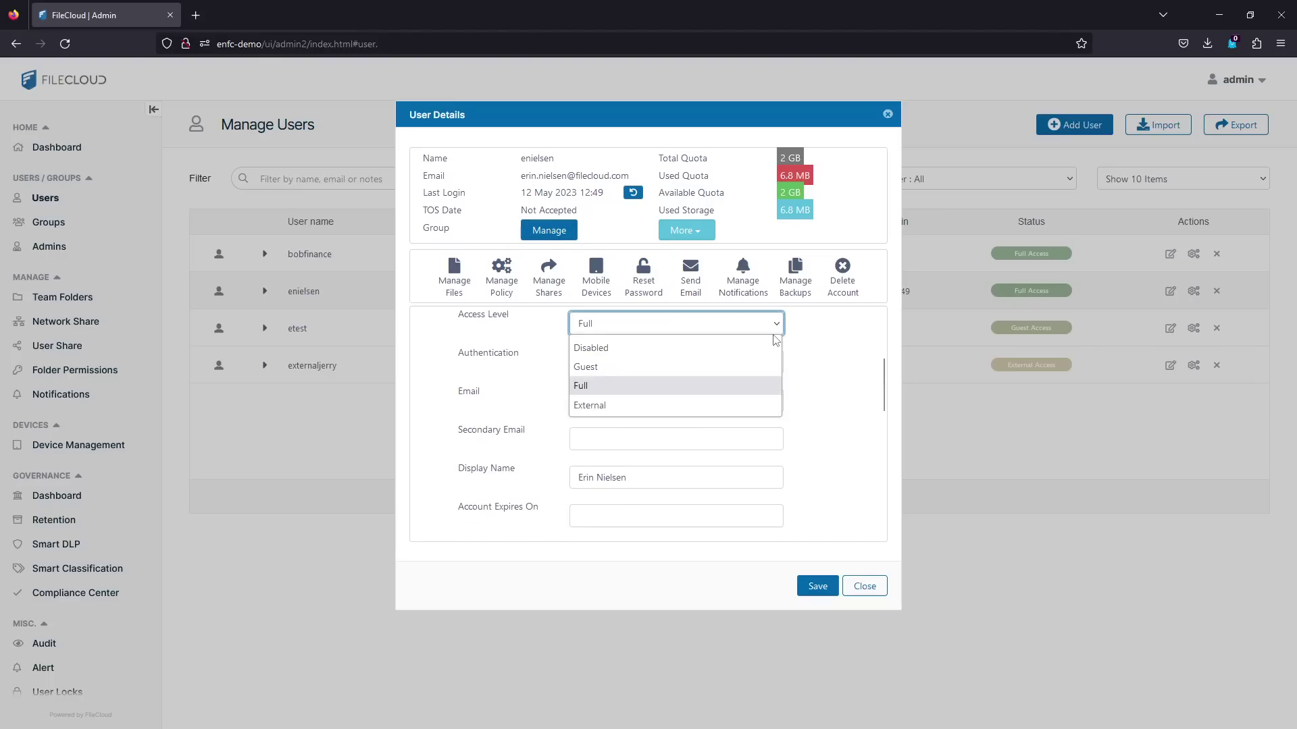
click(771, 333)
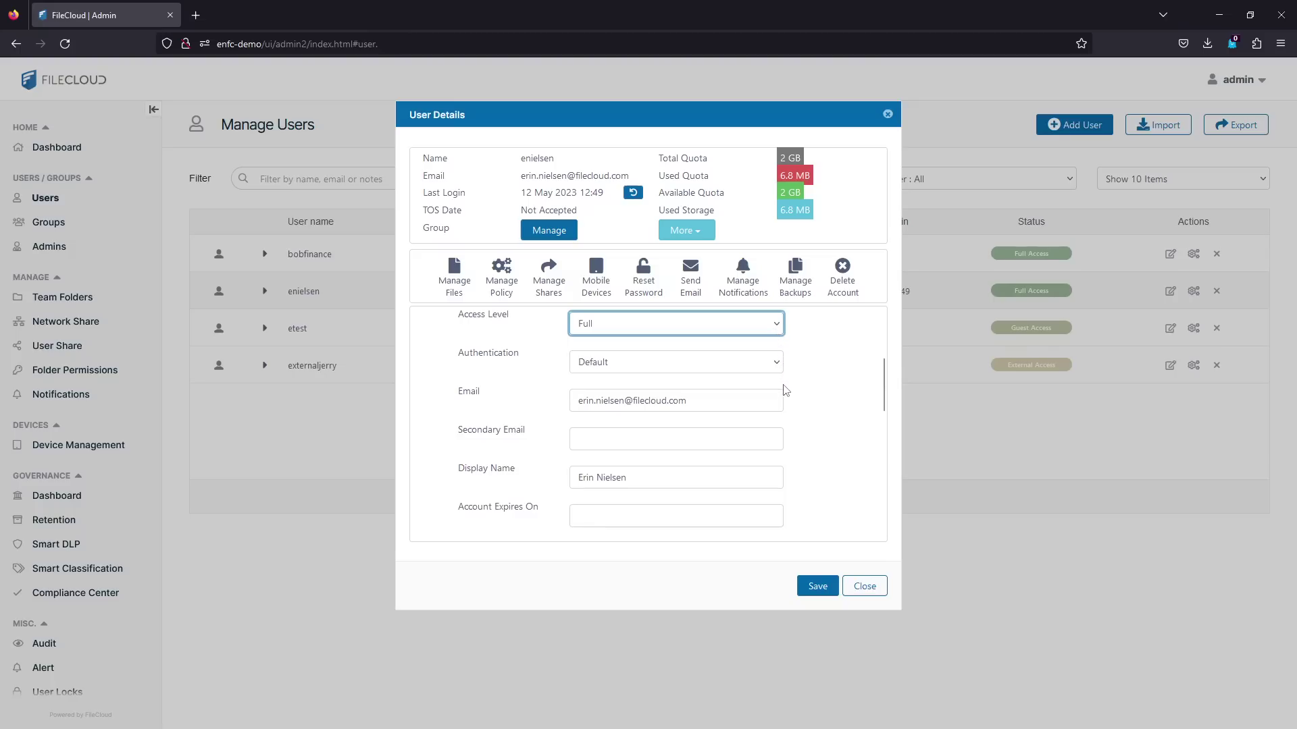
scroll(808, 416, down, 2)
scroll(809, 417, down, 2)
scroll(791, 433, down, 2)
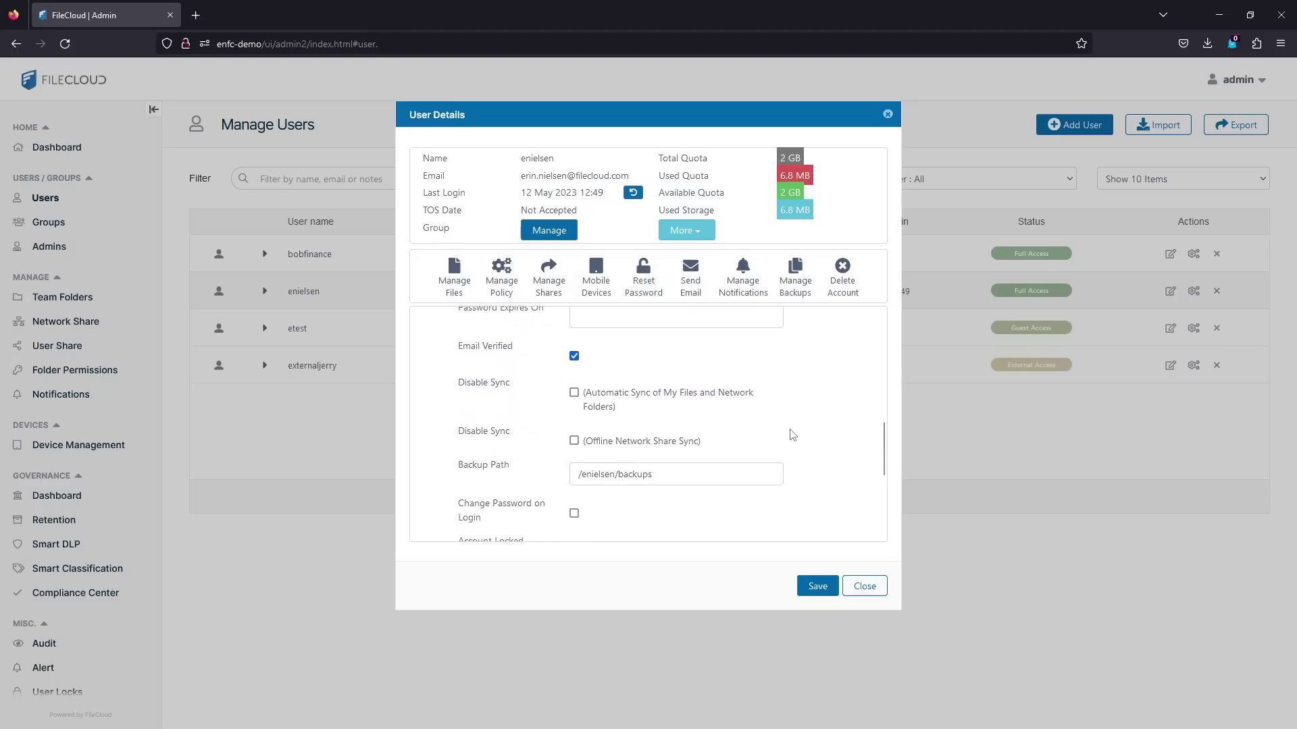
scroll(791, 434, down, 1)
scroll(789, 432, down, 1)
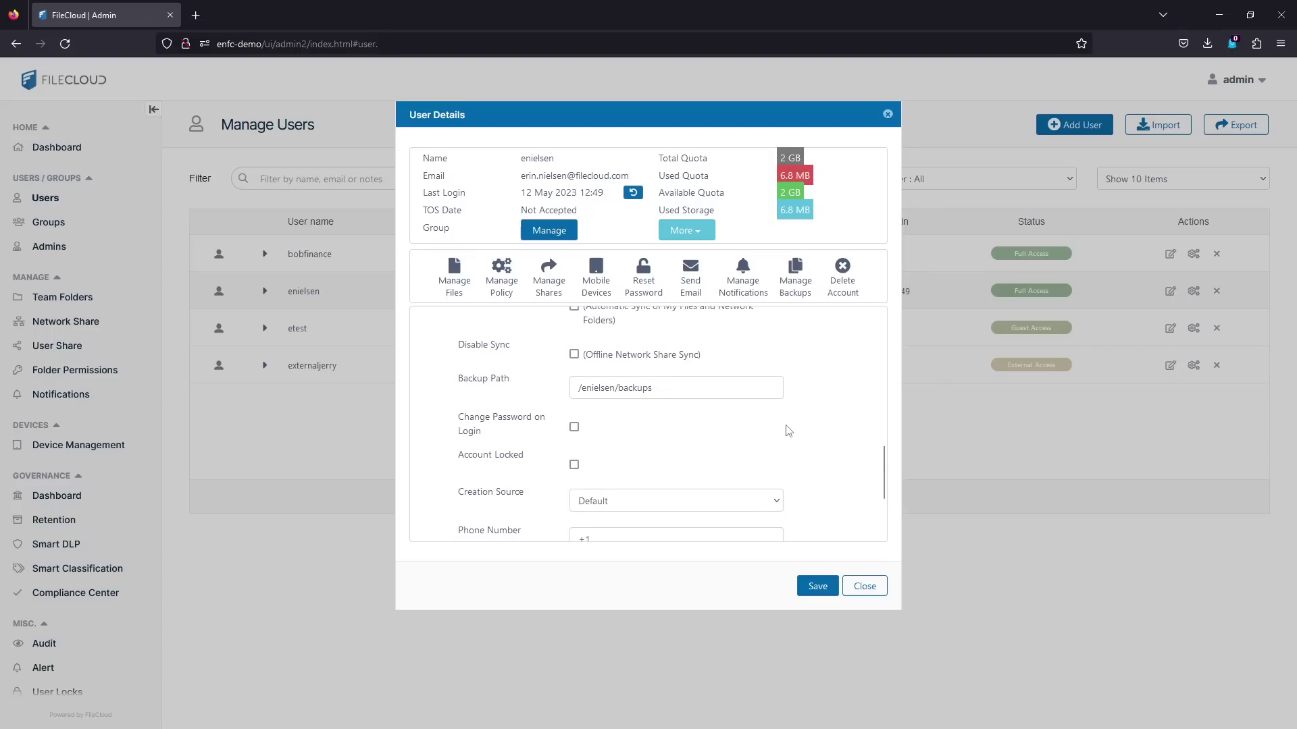
scroll(785, 428, up, 3)
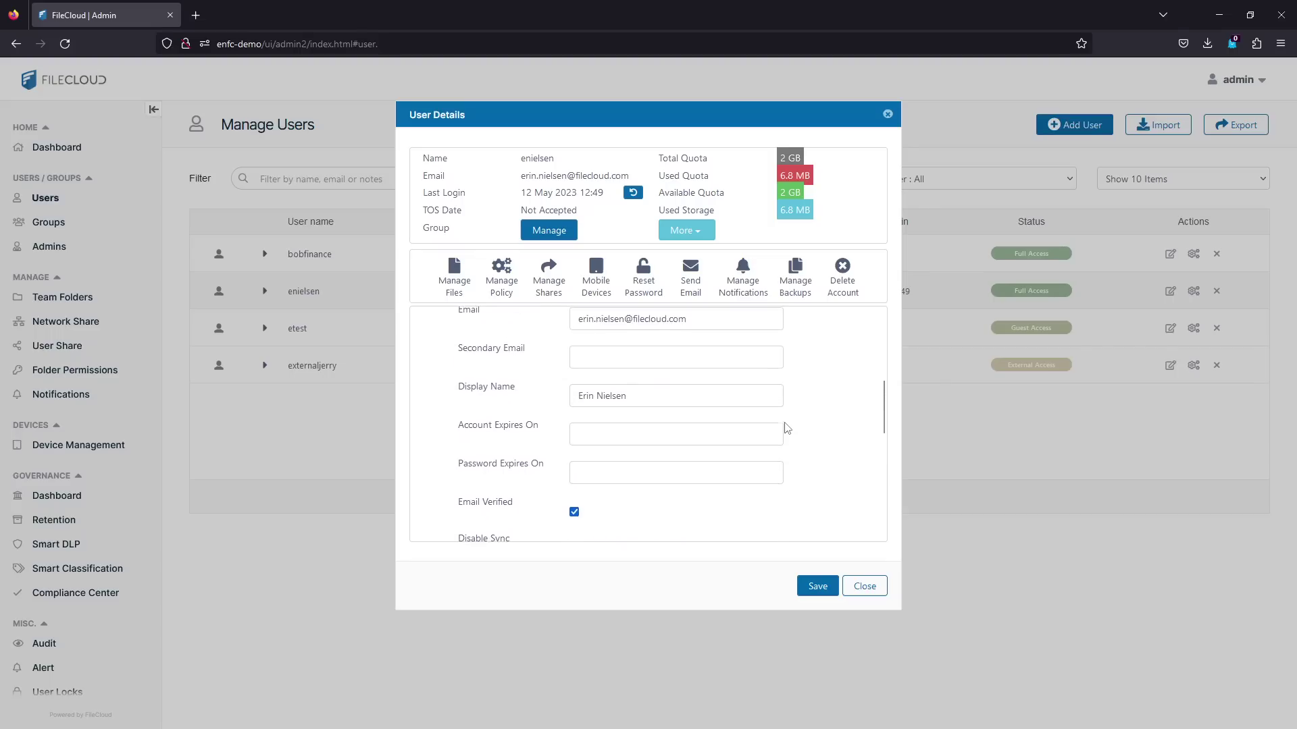
scroll(785, 426, up, 2)
scroll(784, 426, up, 2)
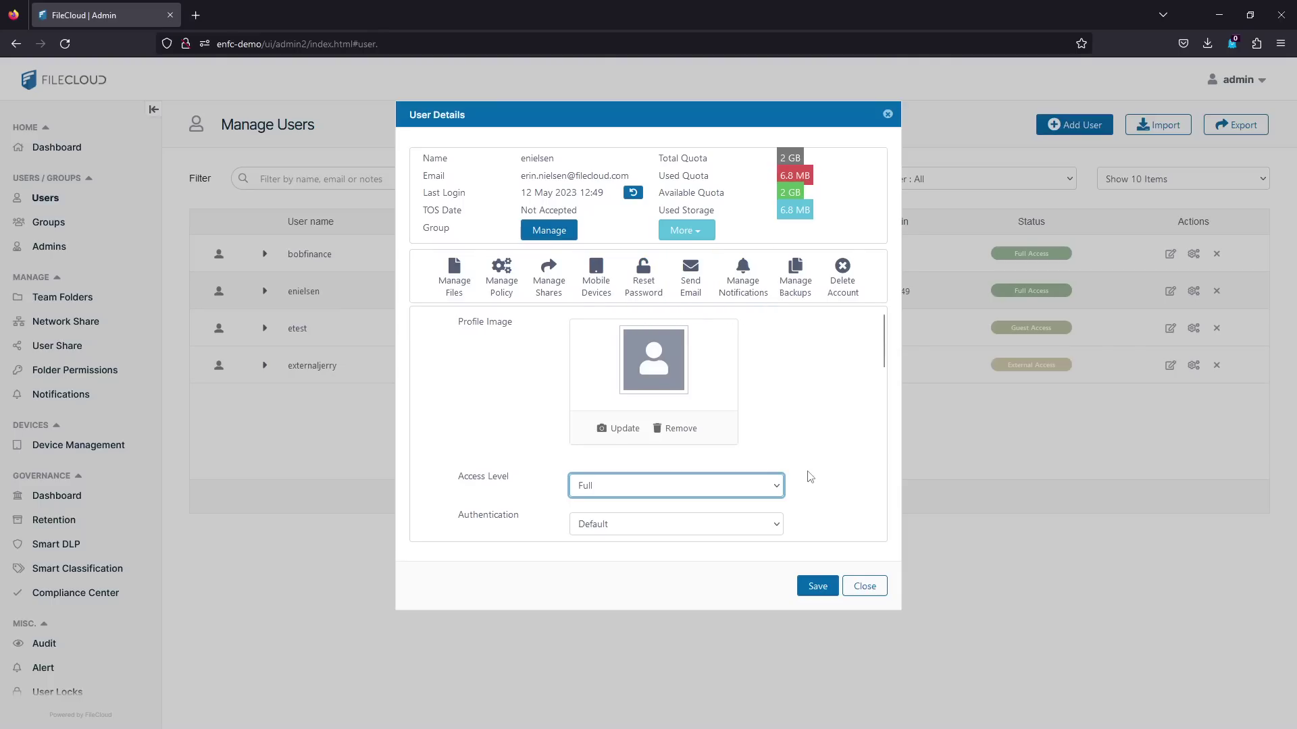
click(864, 586)
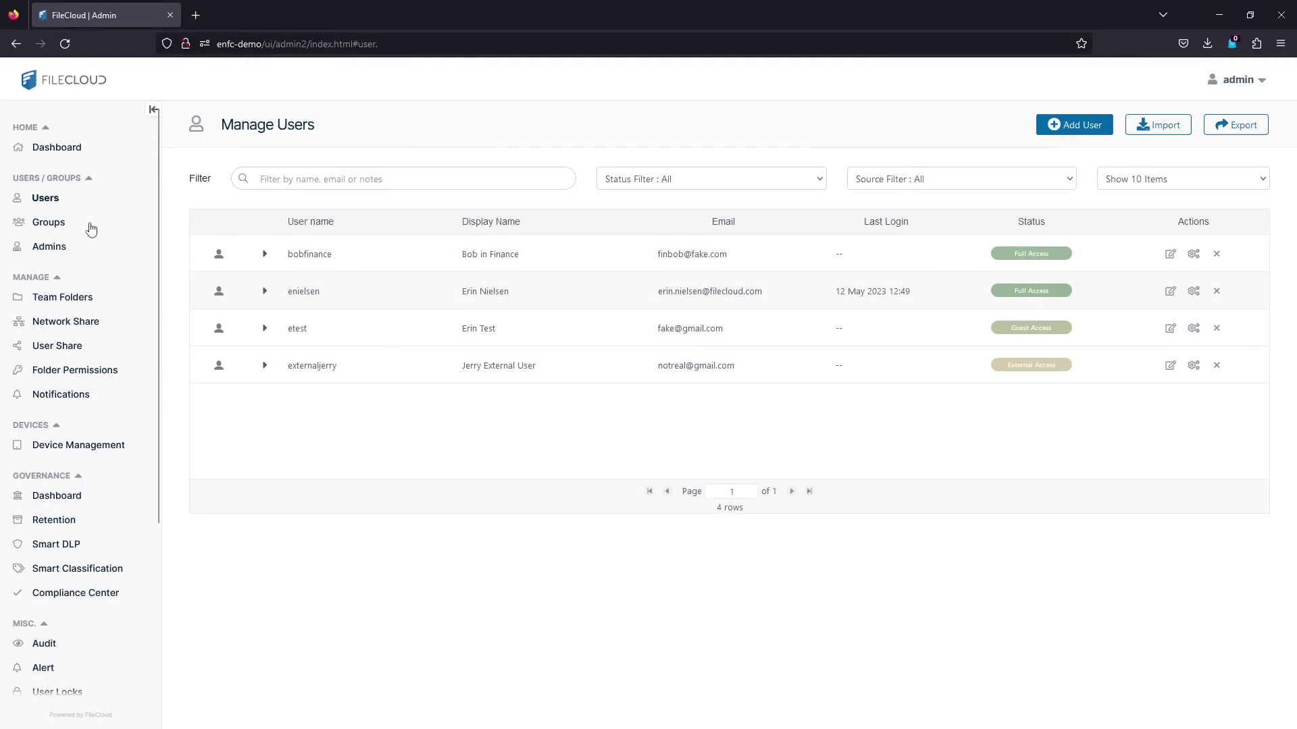
Go to Manage Groups, then start and cancel a new group
click(48, 225)
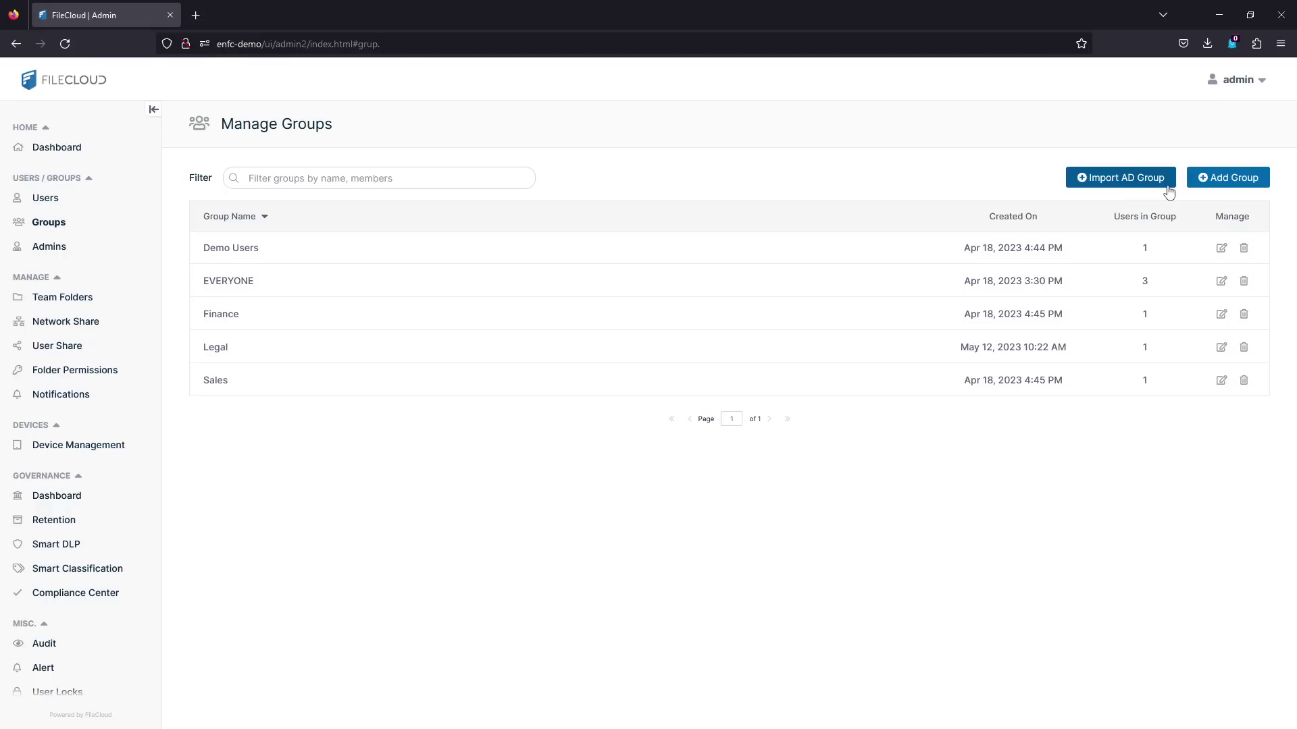
click(1201, 181)
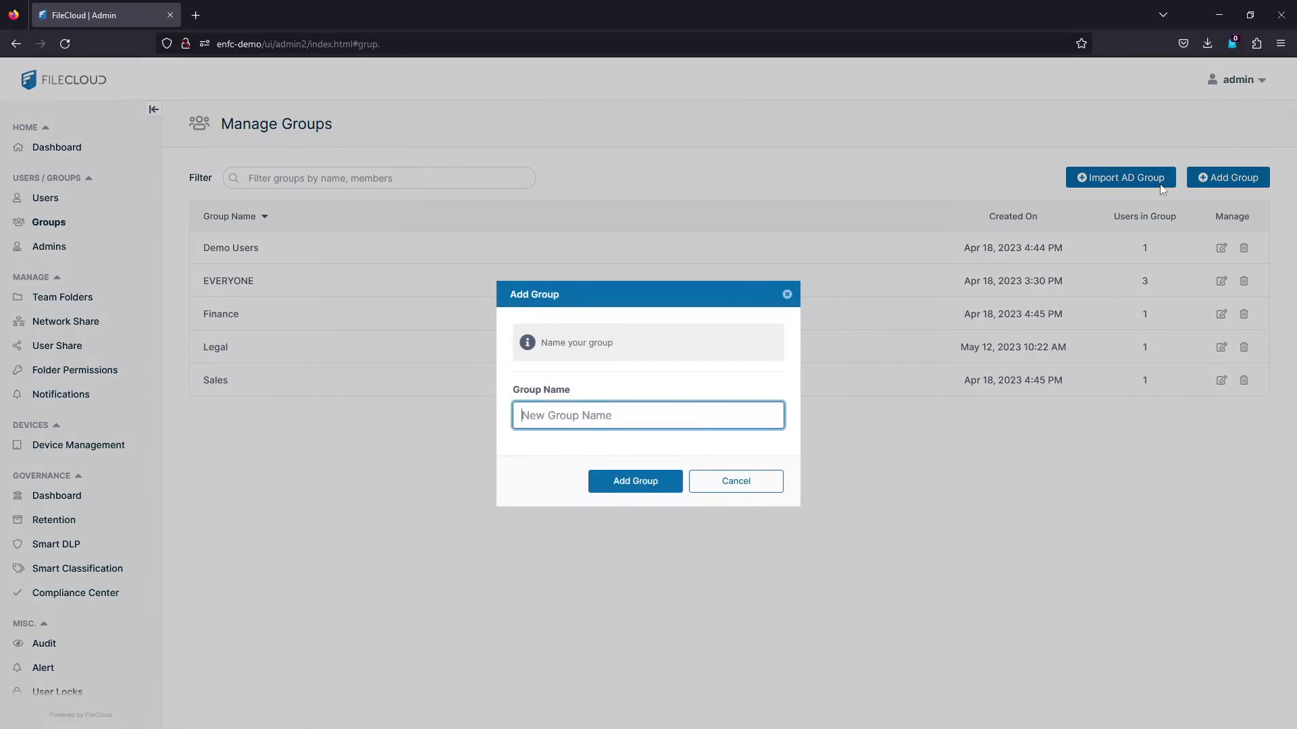
click(722, 480)
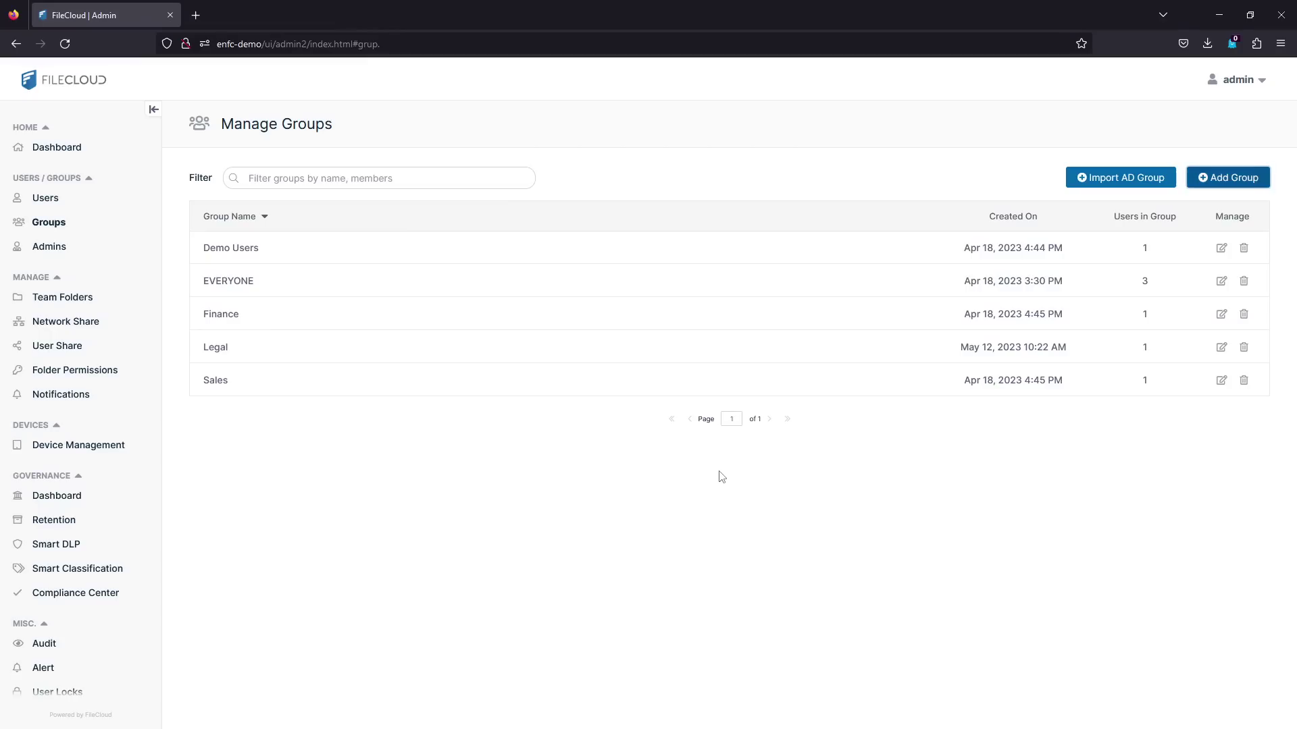
Inspect the Sales group's administrators and policies, then the EVERYONE group's settings, closing both
click(1221, 380)
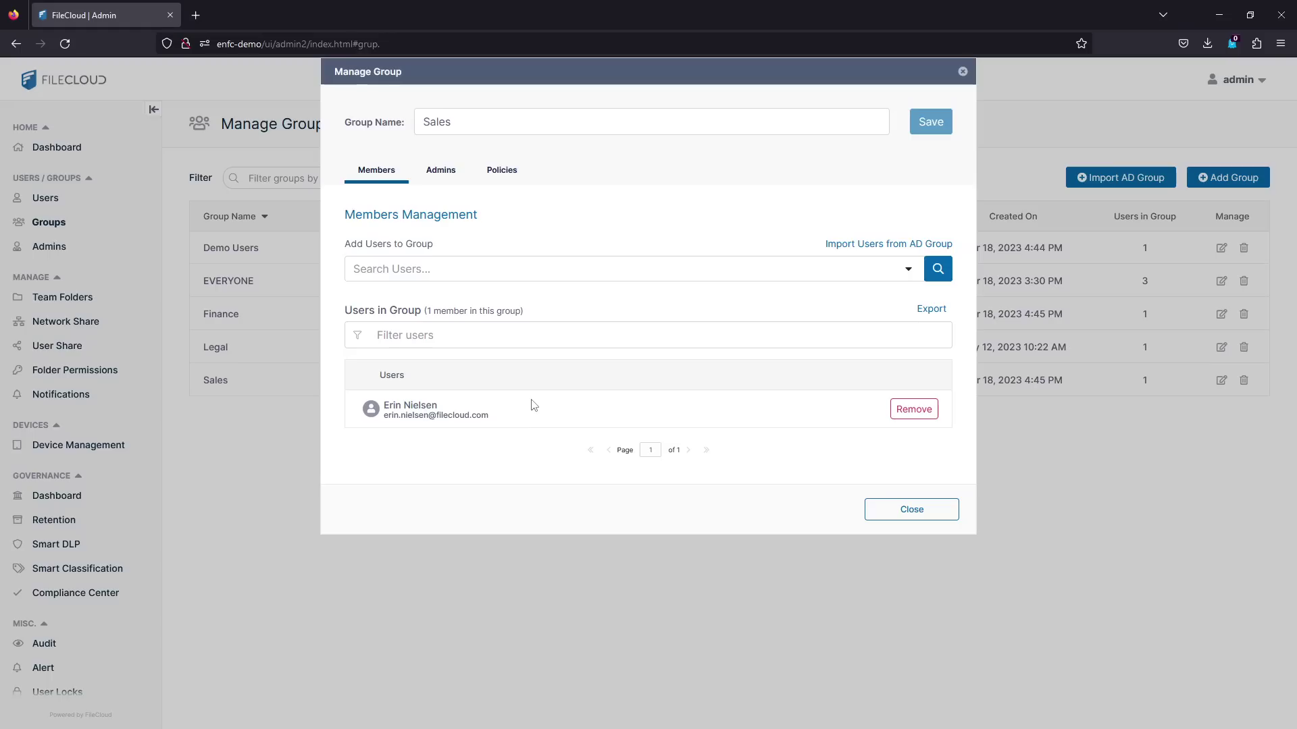
click(453, 181)
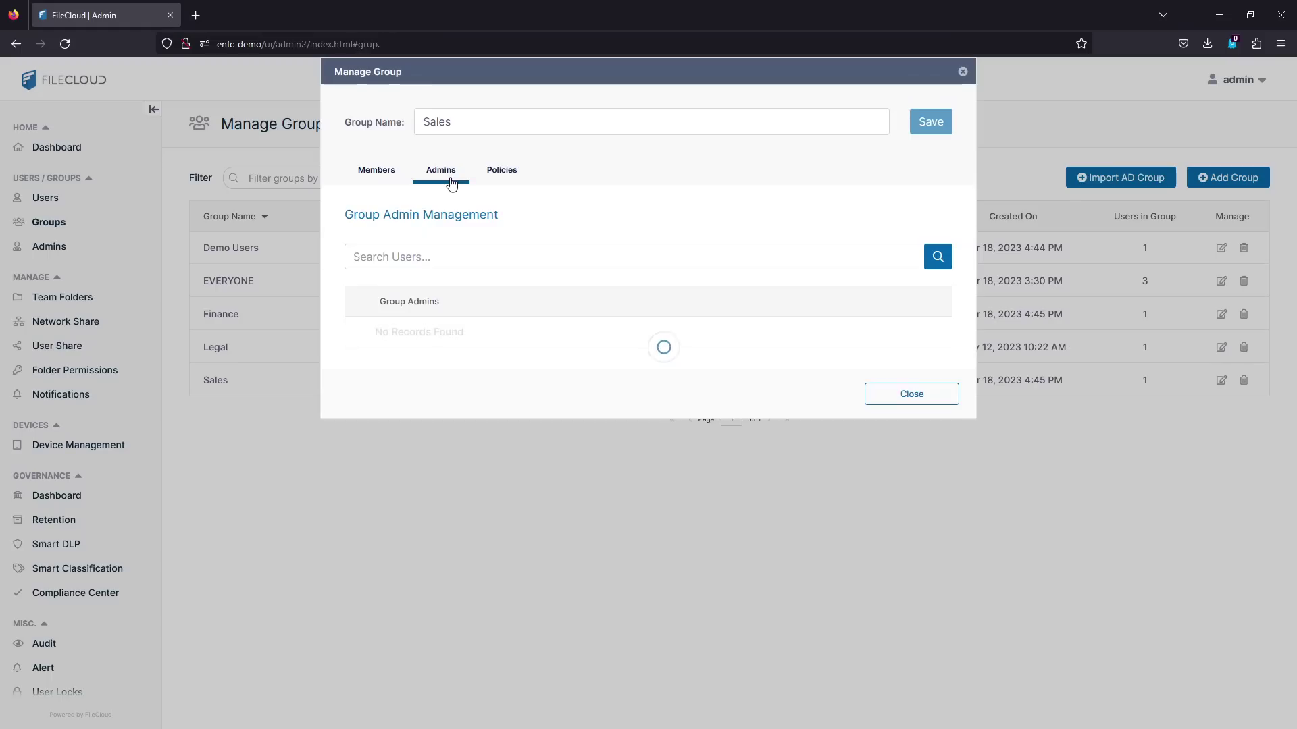
click(494, 180)
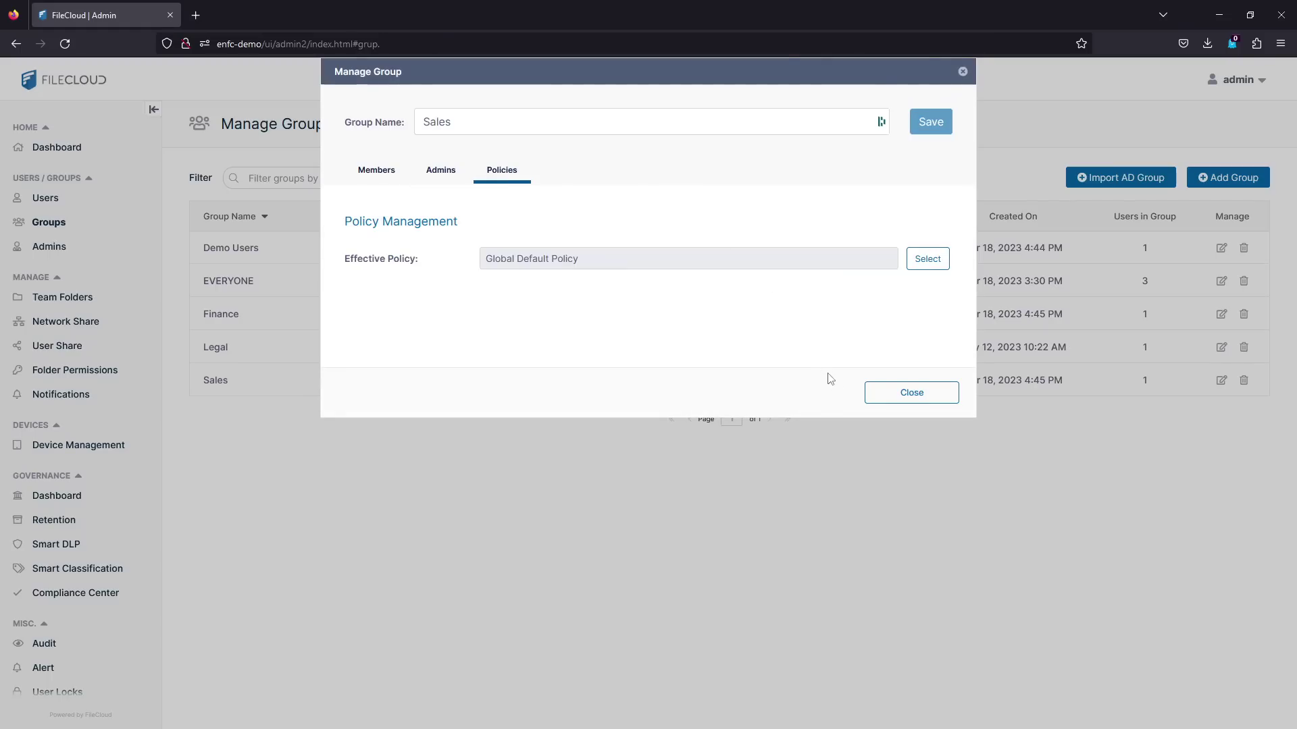
click(873, 393)
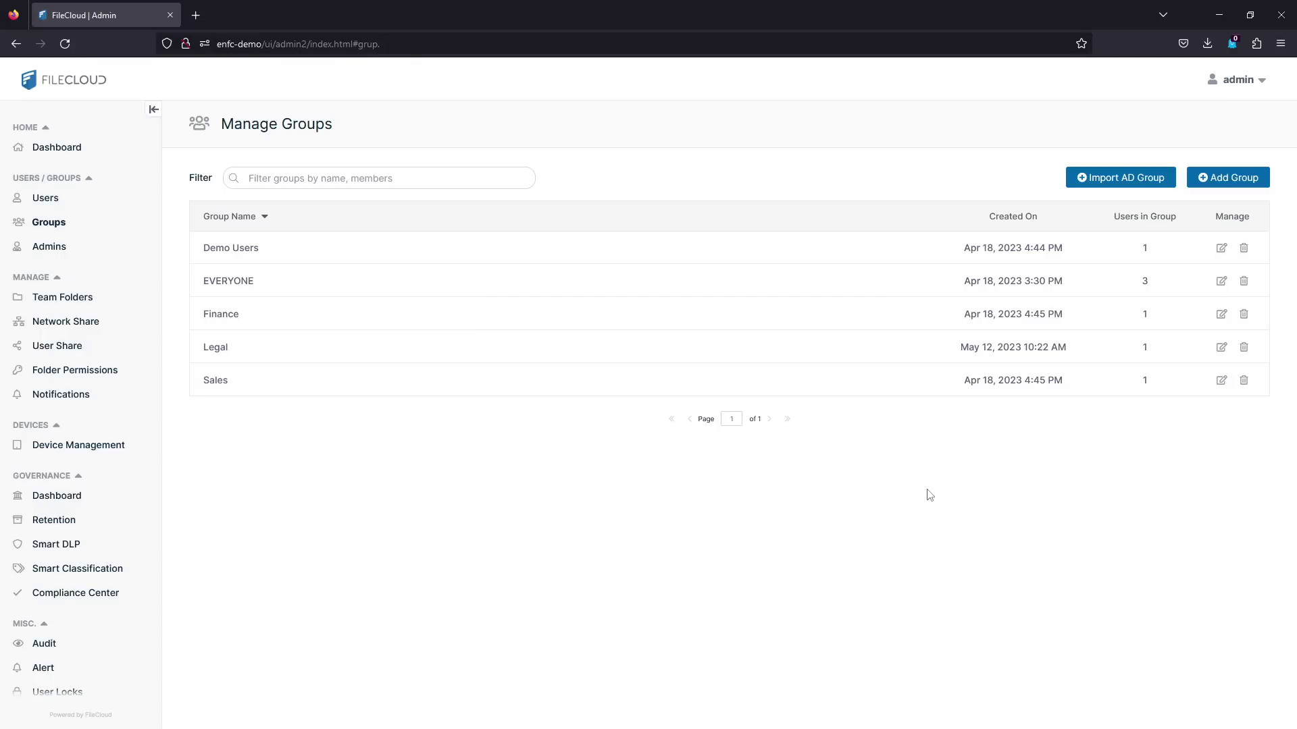
click(1222, 284)
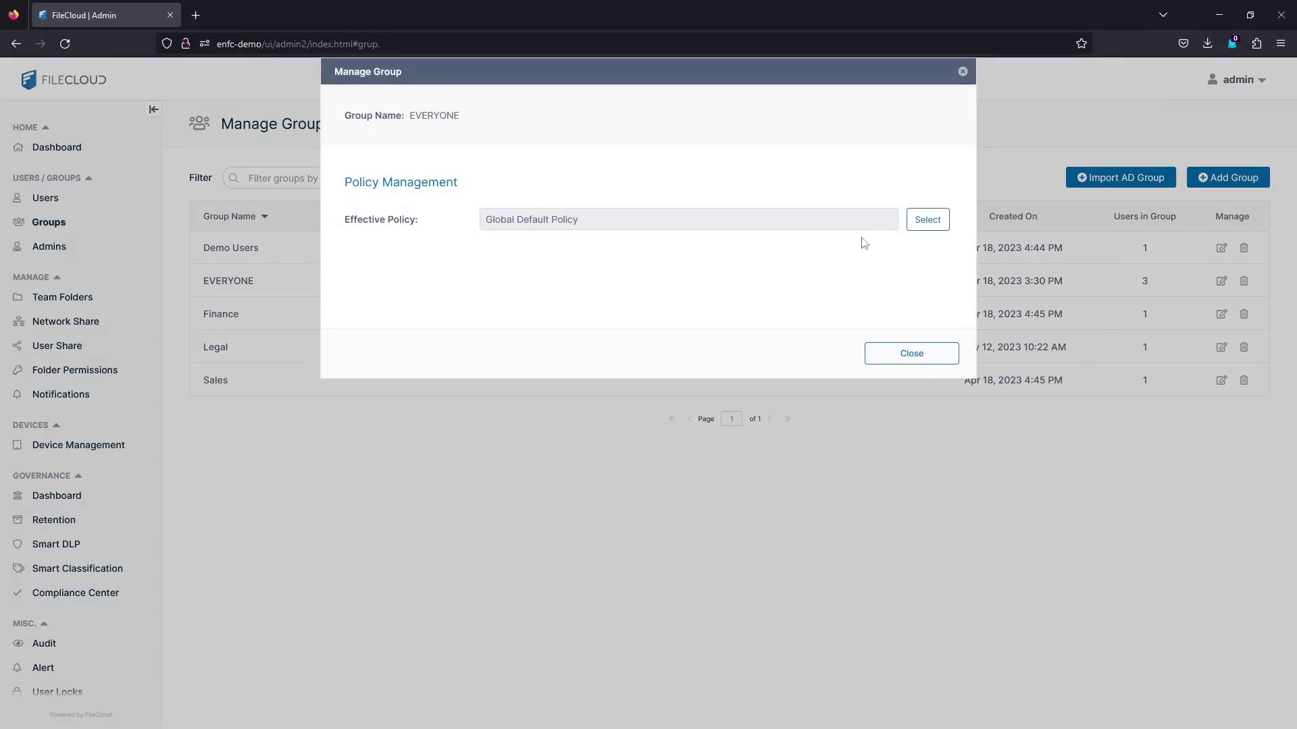
click(950, 355)
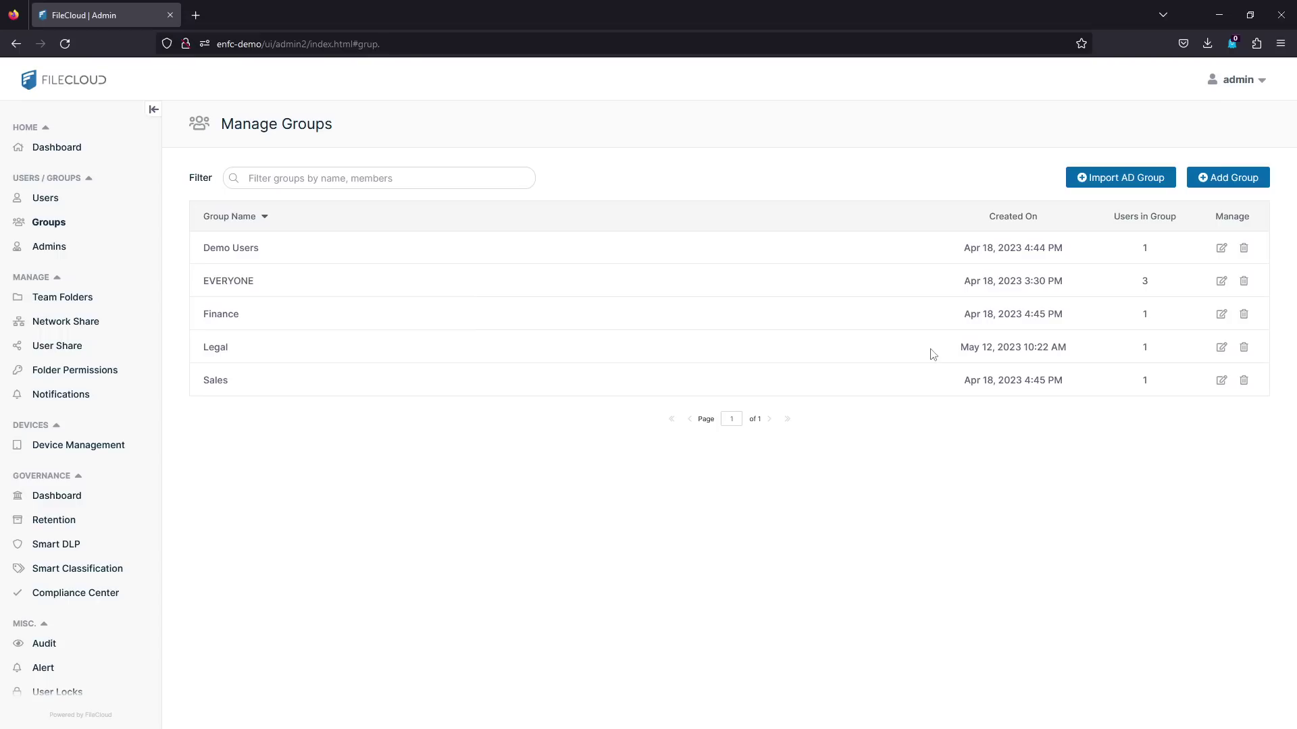
Go to Manage Team Folders, showing the Finance, Marketing and Sales folders
click(38, 301)
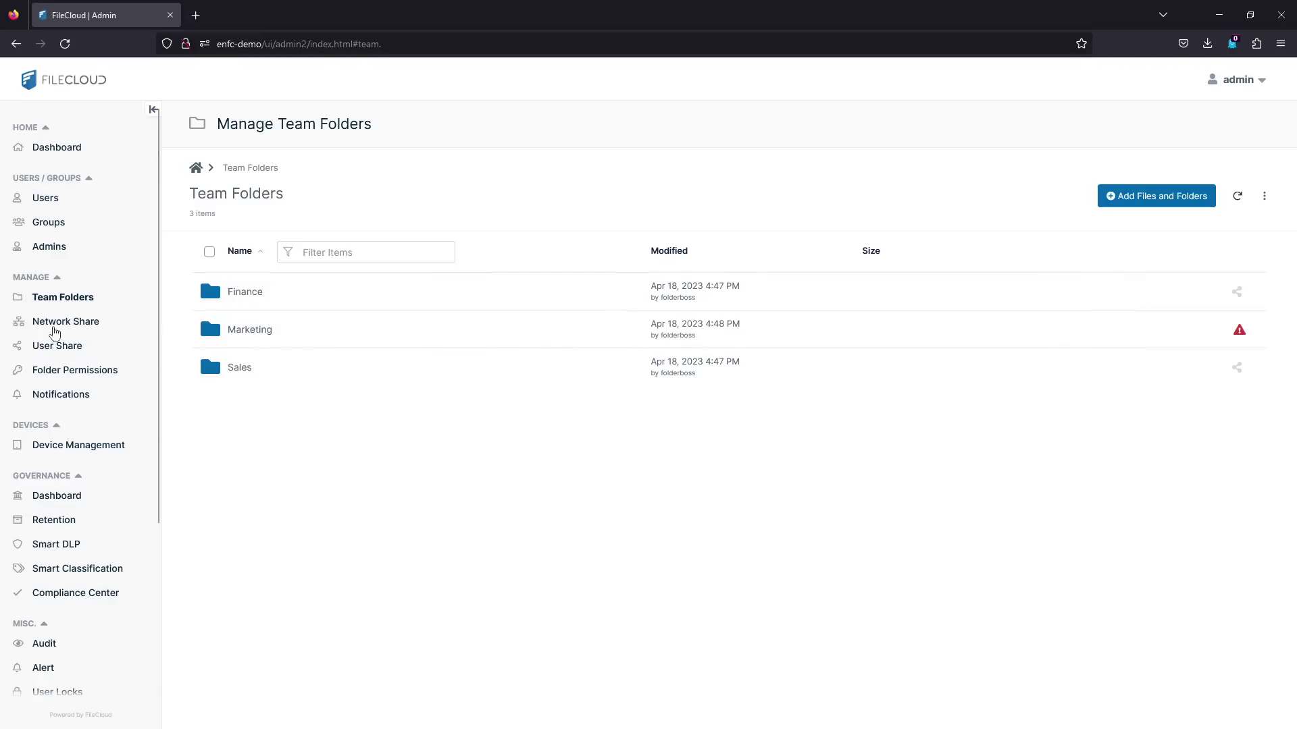
On Manage Network Folders, start a Local Area Network folder, then cancel it
click(46, 324)
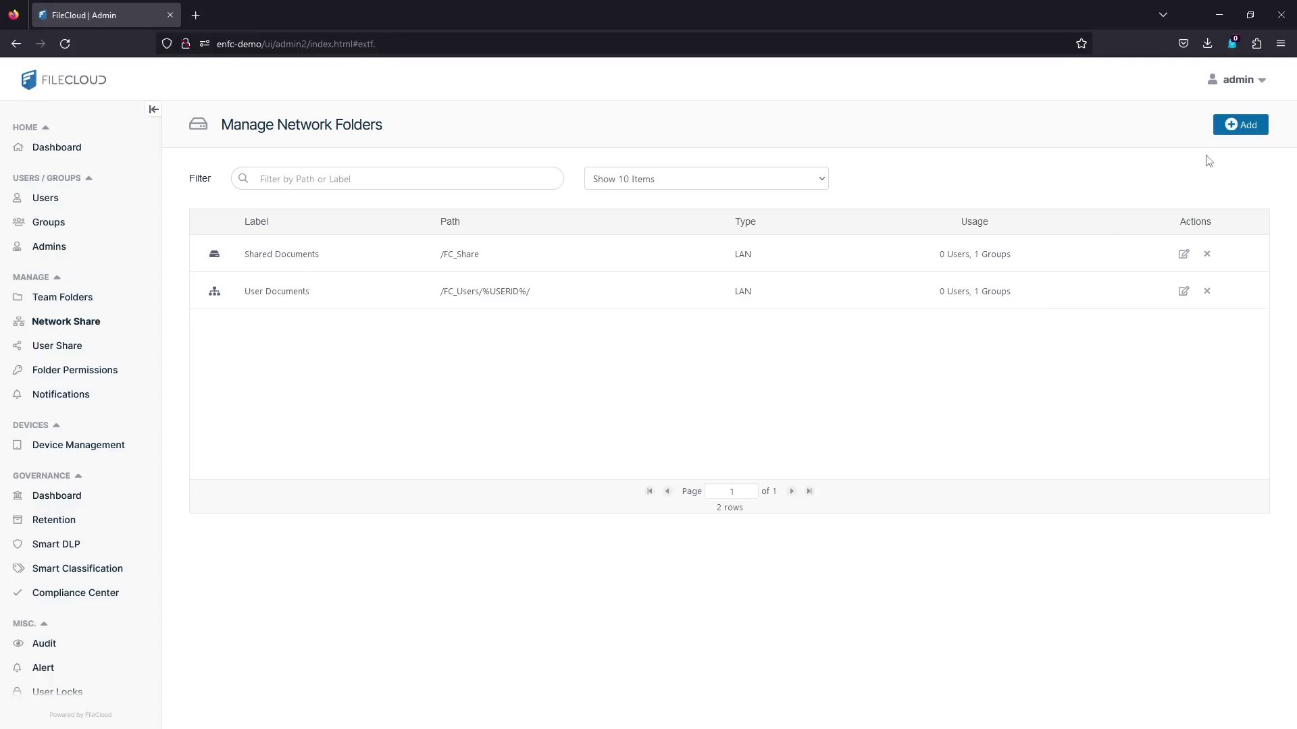
click(1241, 124)
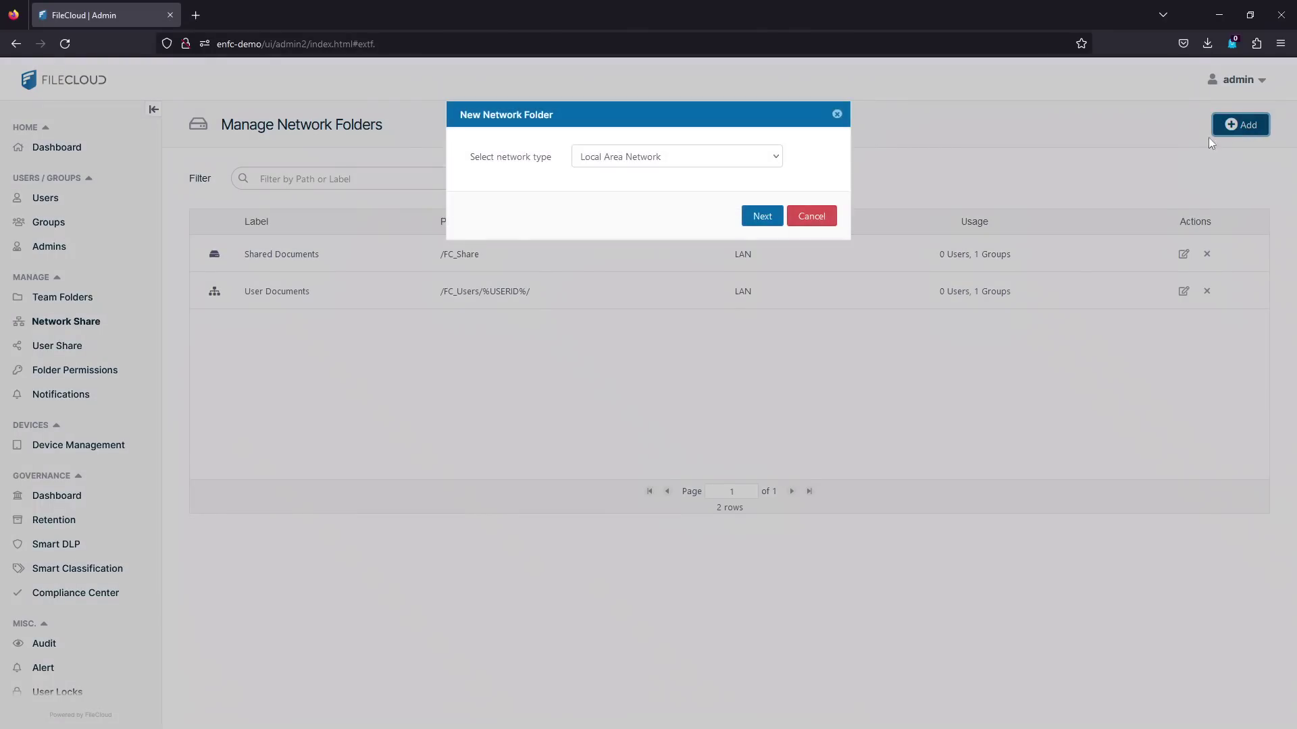
click(753, 162)
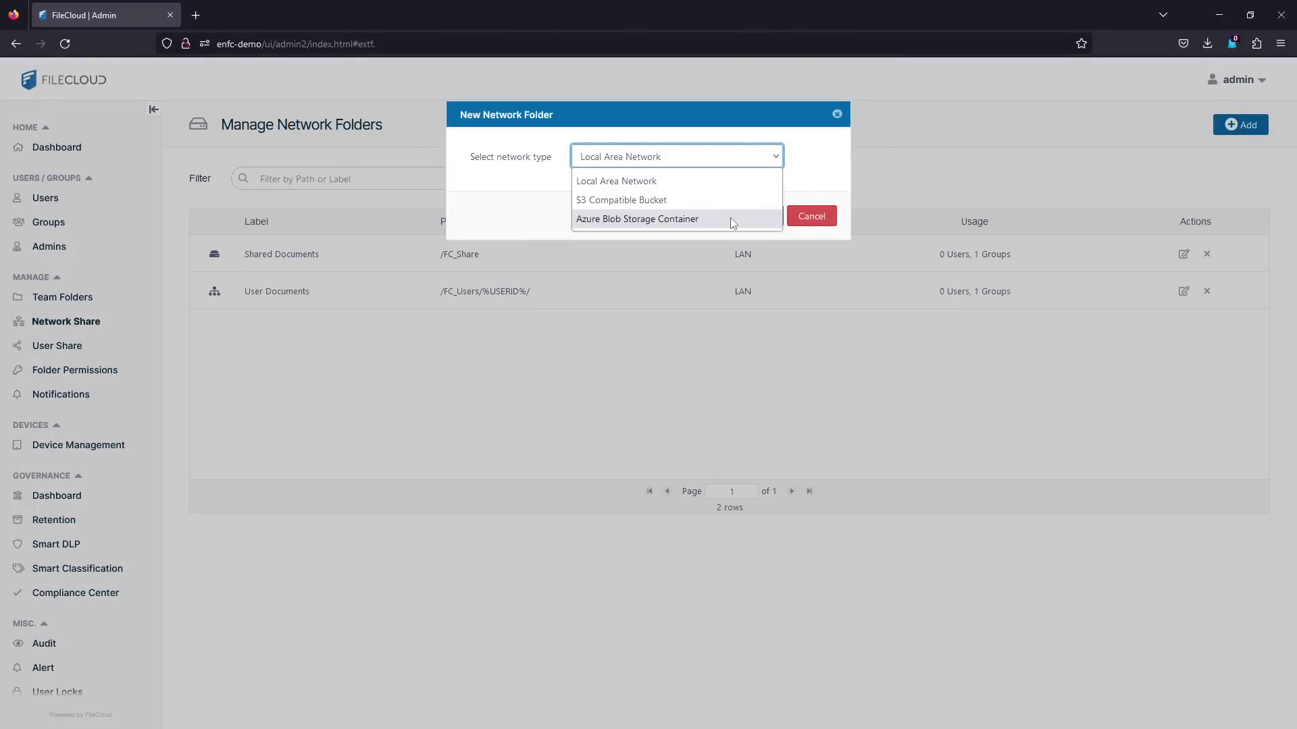
click(751, 181)
click(759, 216)
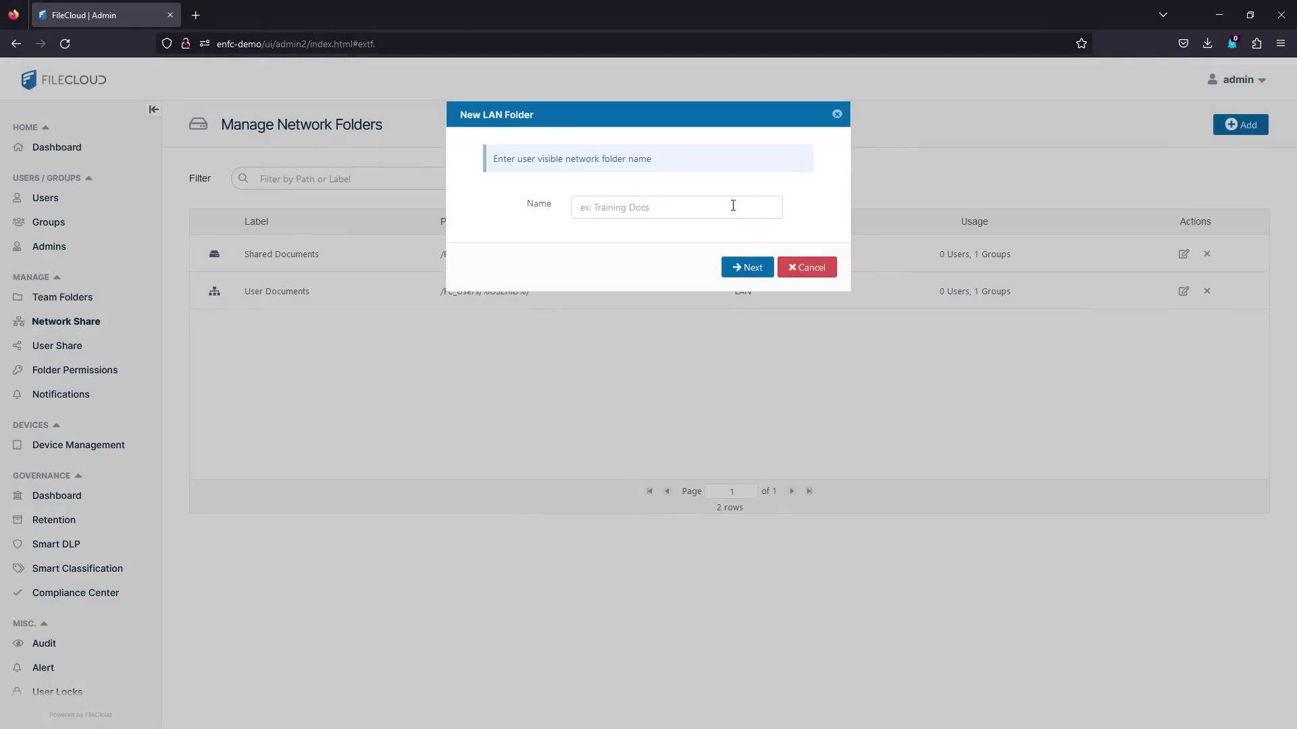
click(801, 270)
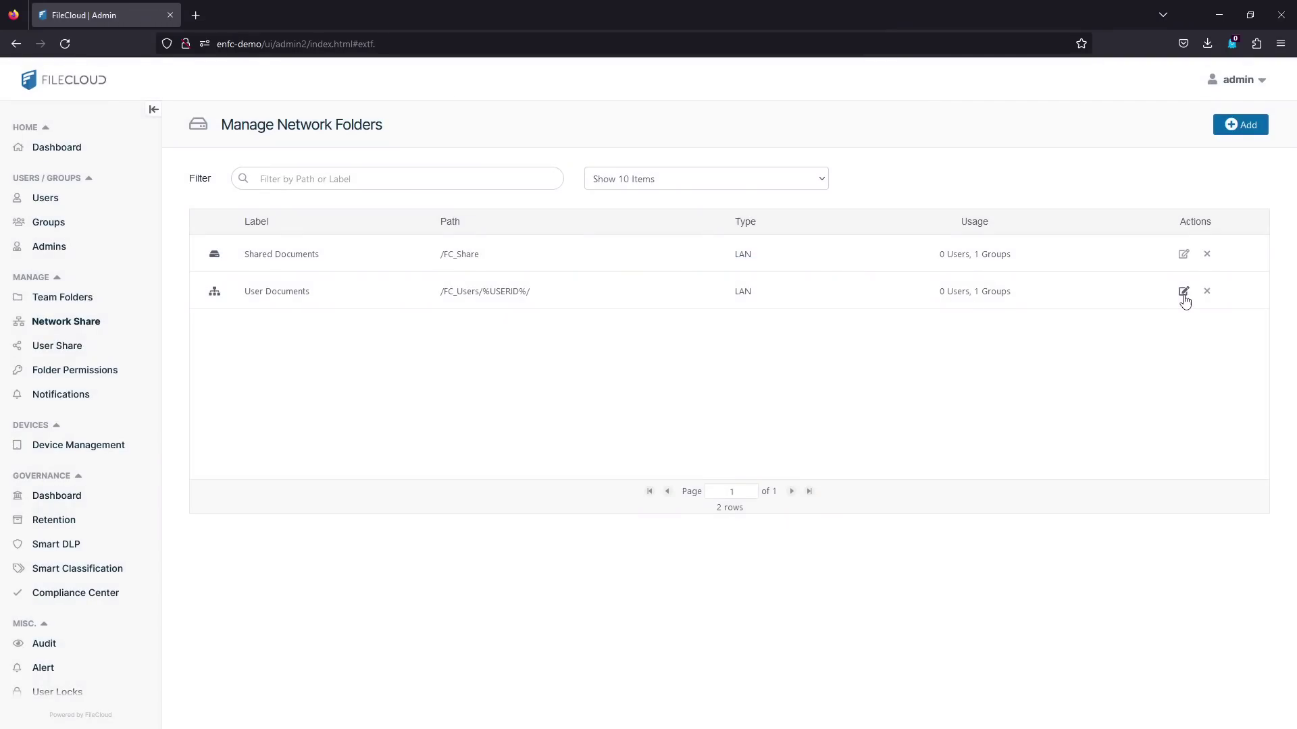
Review the User Documents folder, leaving sharing at Allow All Shares, and close it
click(1182, 292)
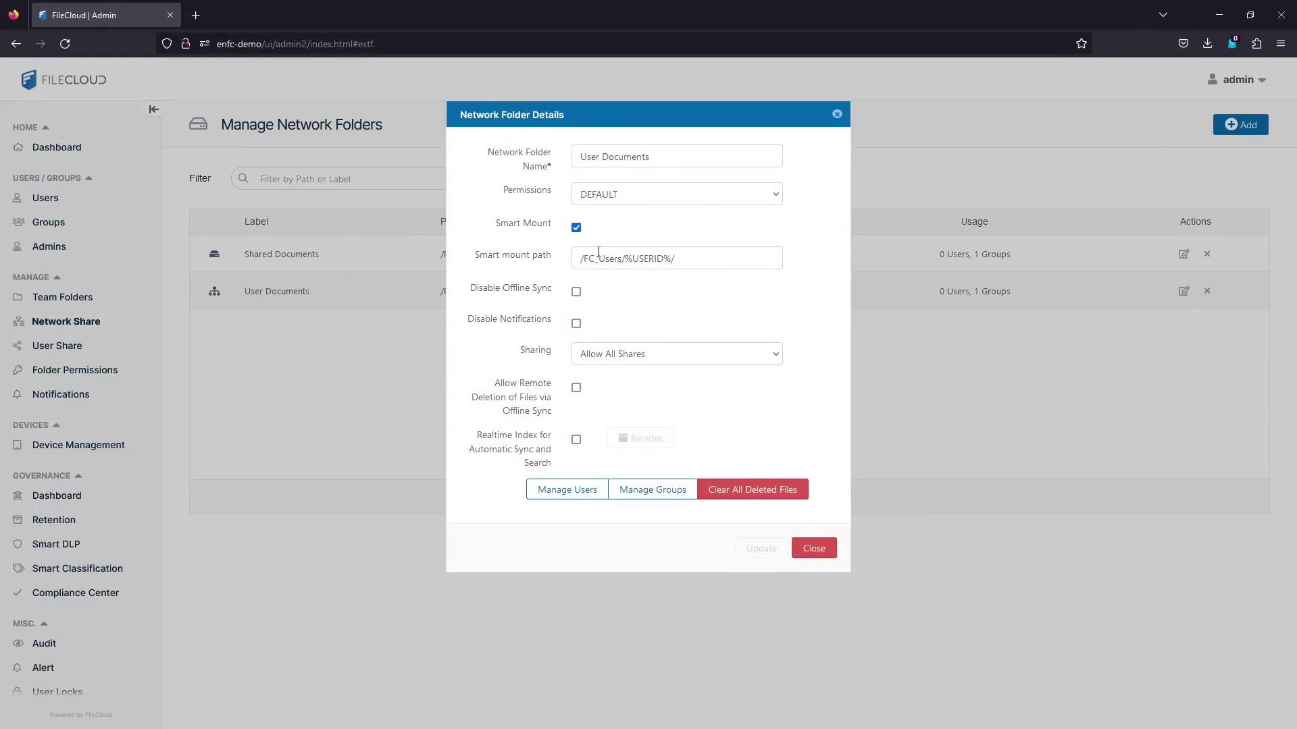
click(651, 357)
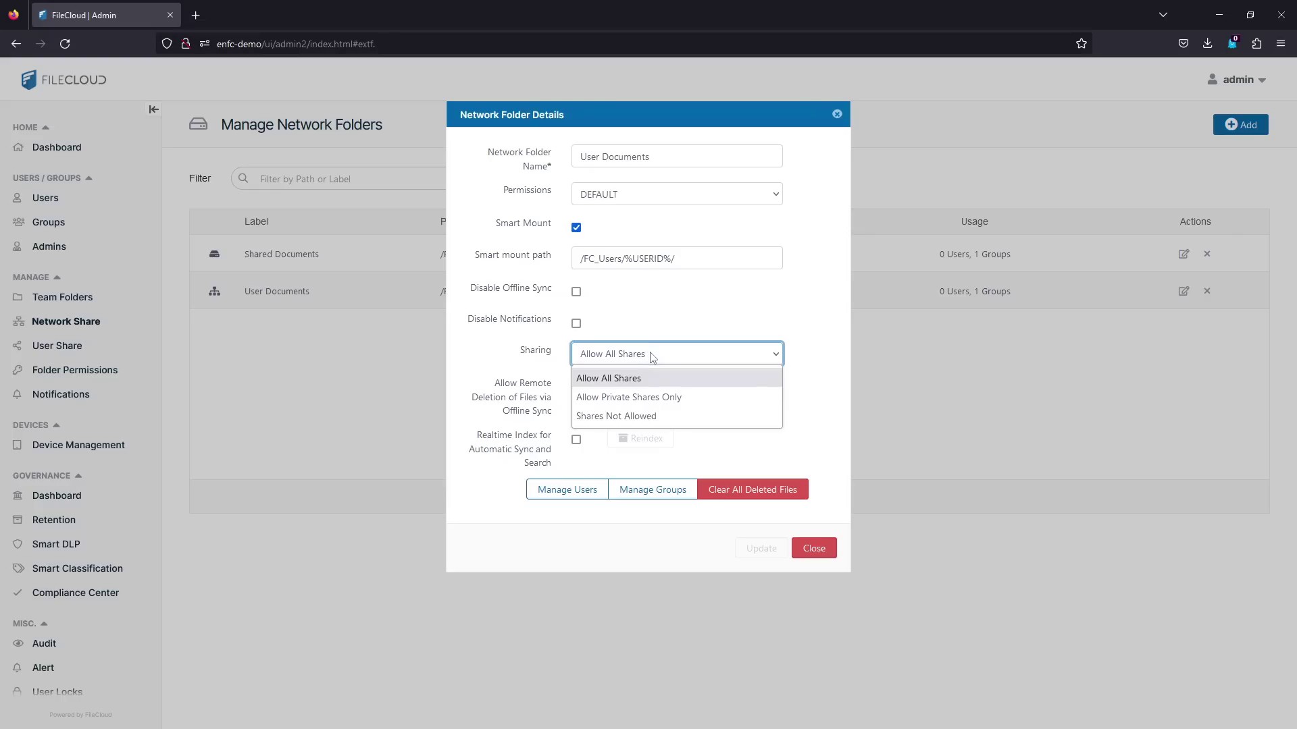
click(652, 357)
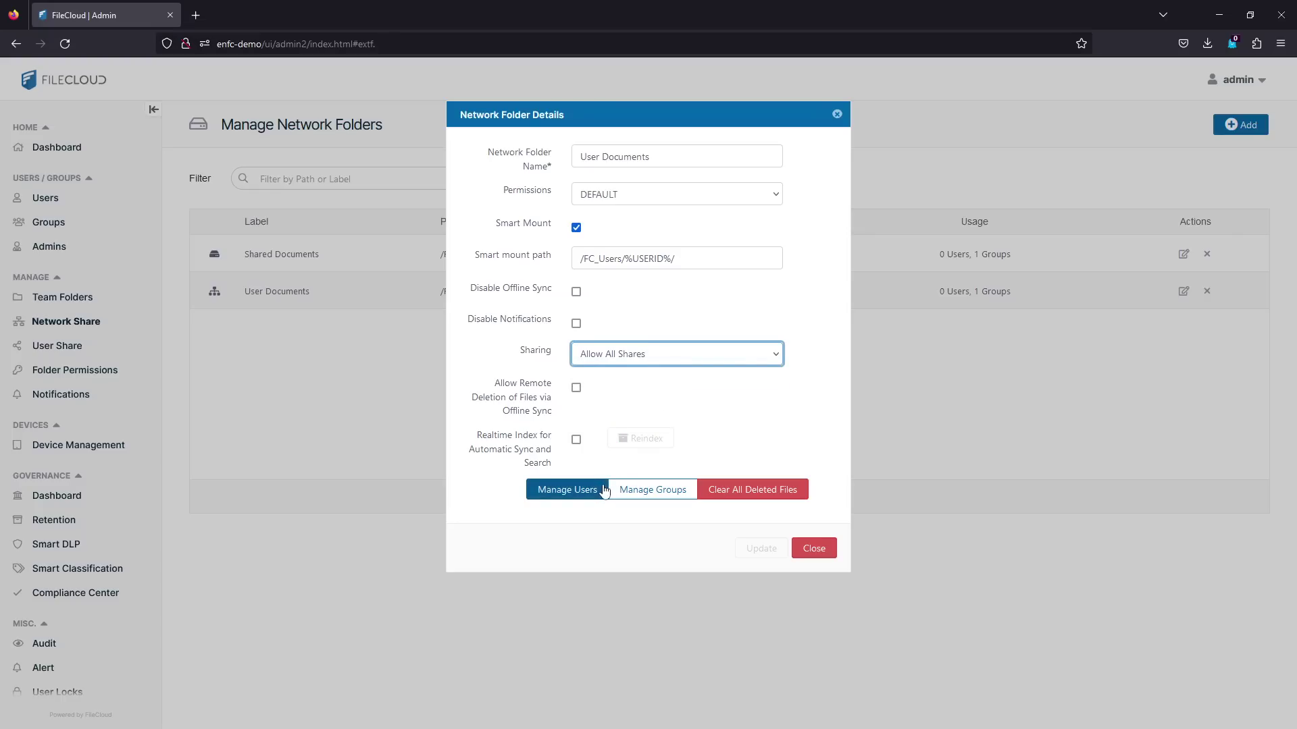
click(814, 547)
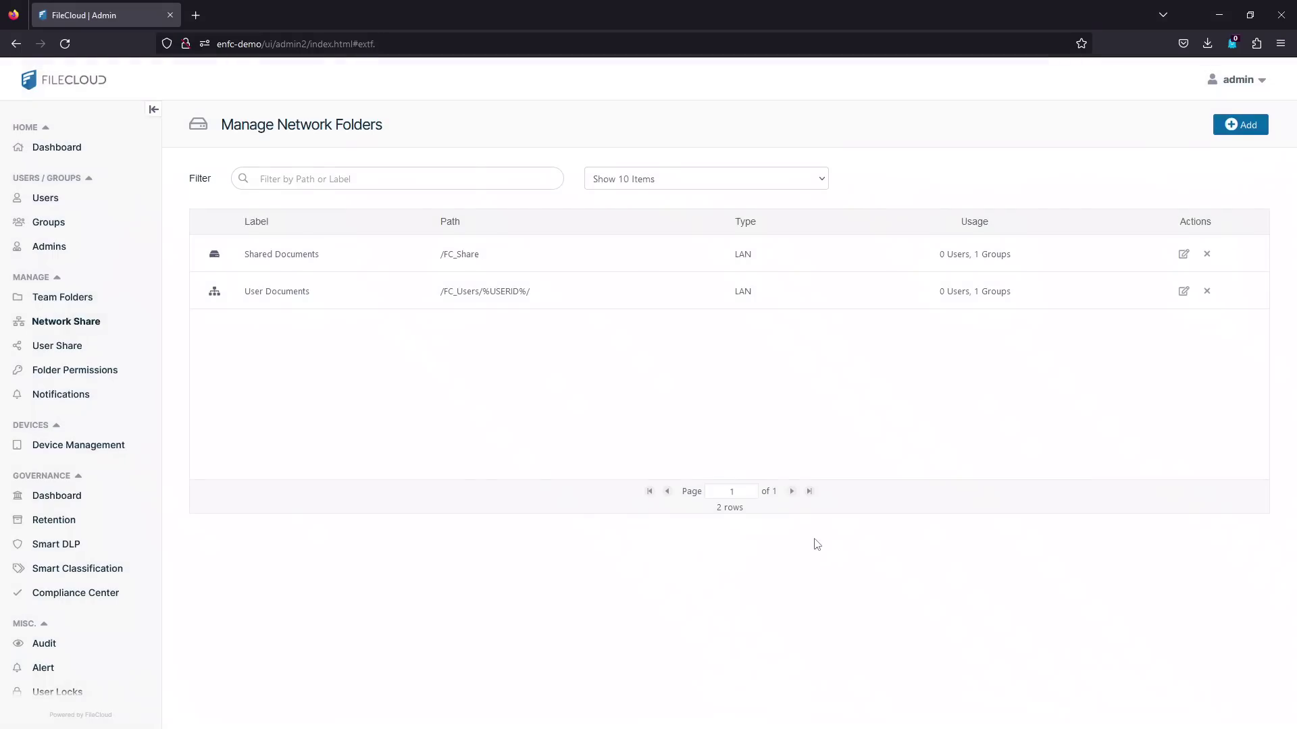
click(68, 352)
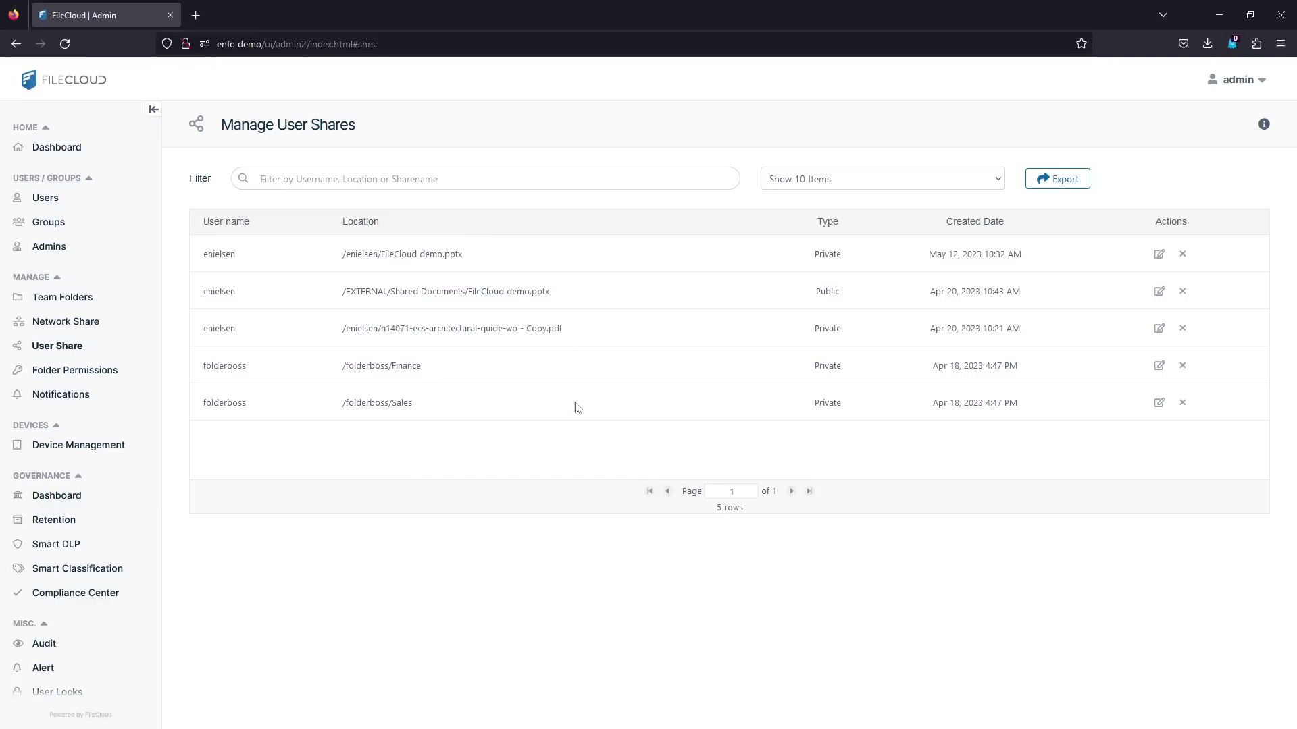
click(1161, 254)
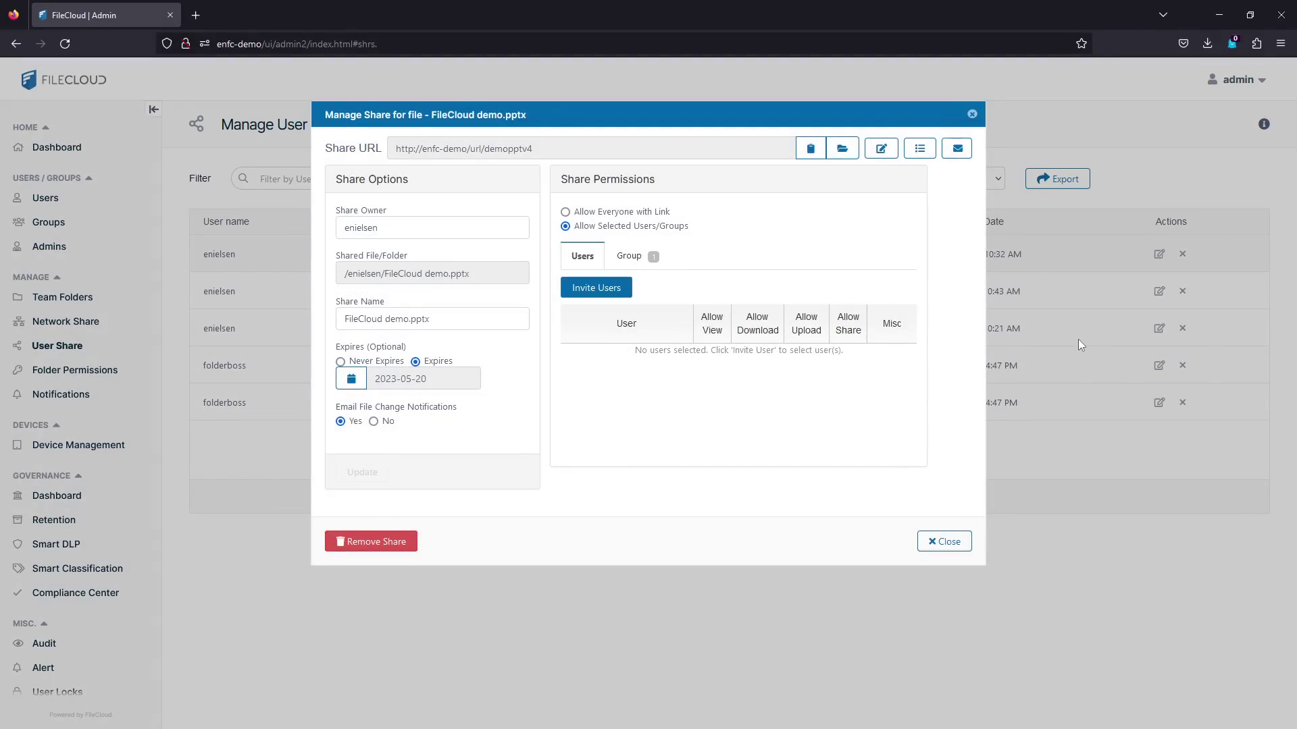
click(953, 541)
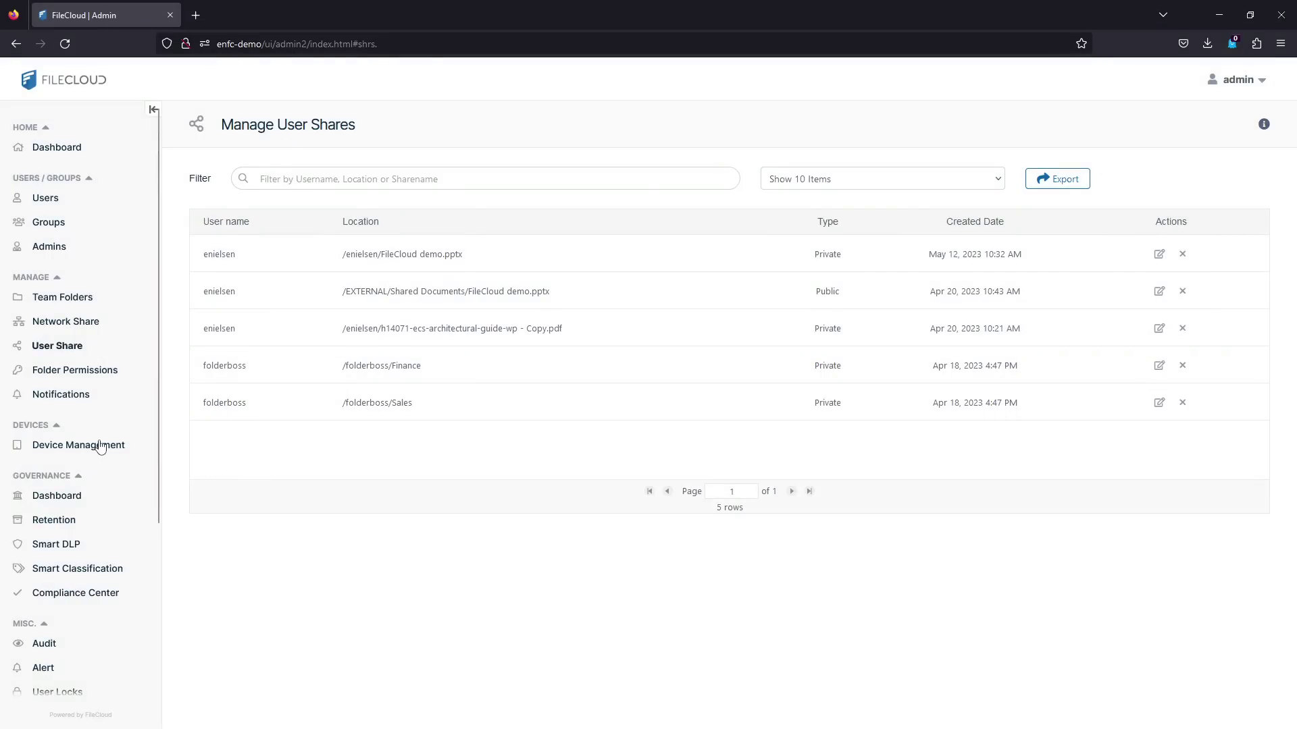
click(98, 446)
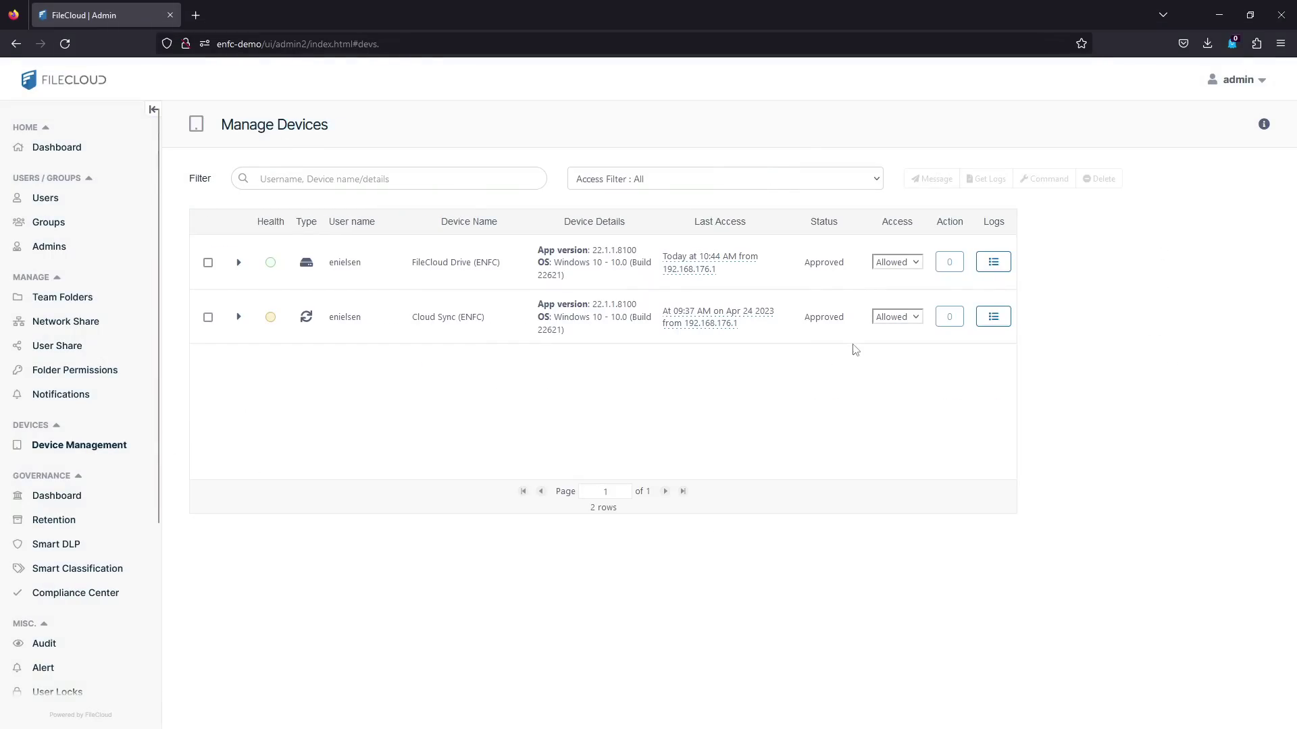
Leave the first device's access as Allowed, then go to the Governance Dashboard
click(916, 263)
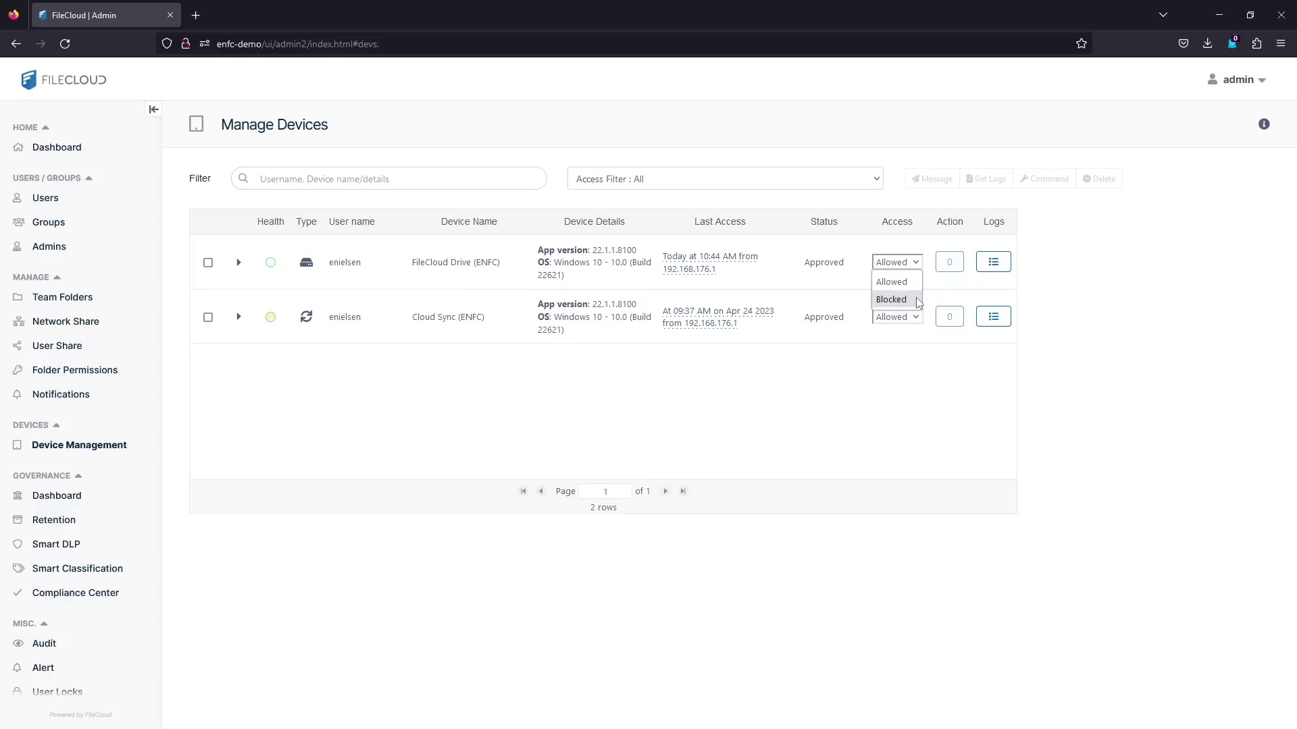
click(1027, 280)
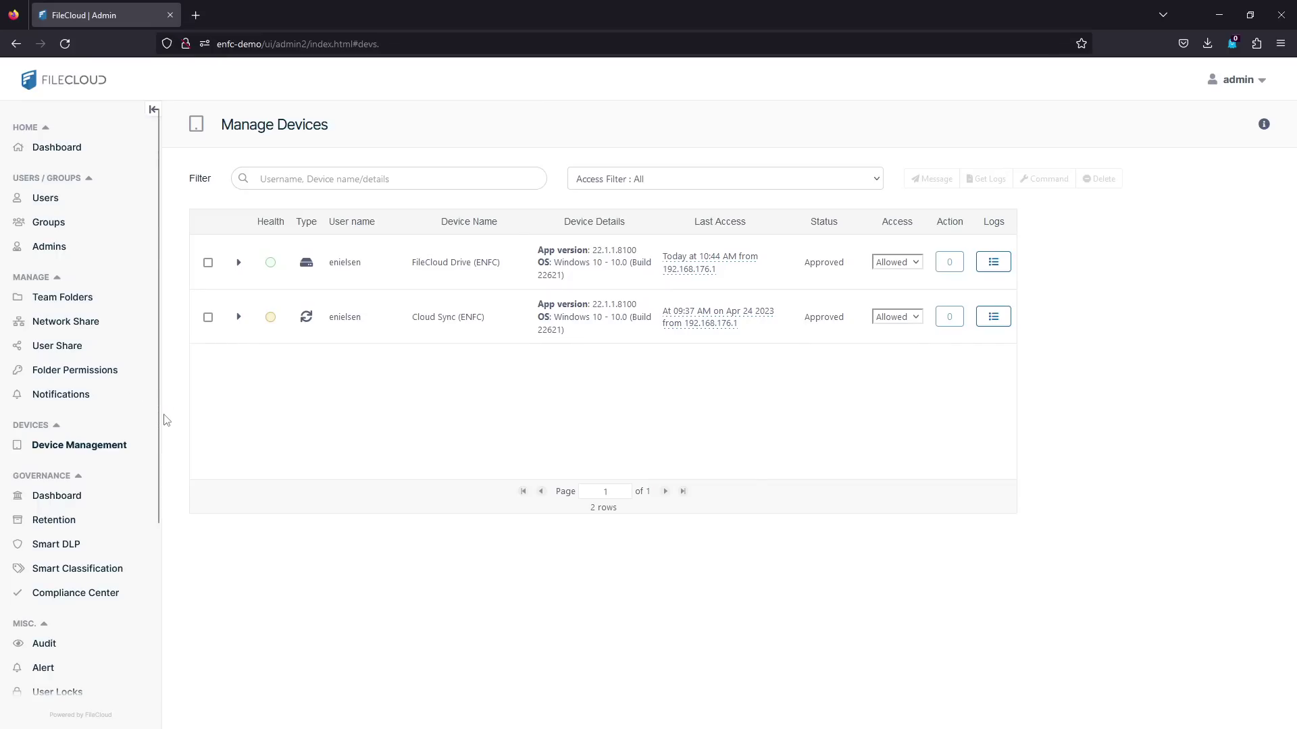
mouse_move(81, 497)
click(69, 497)
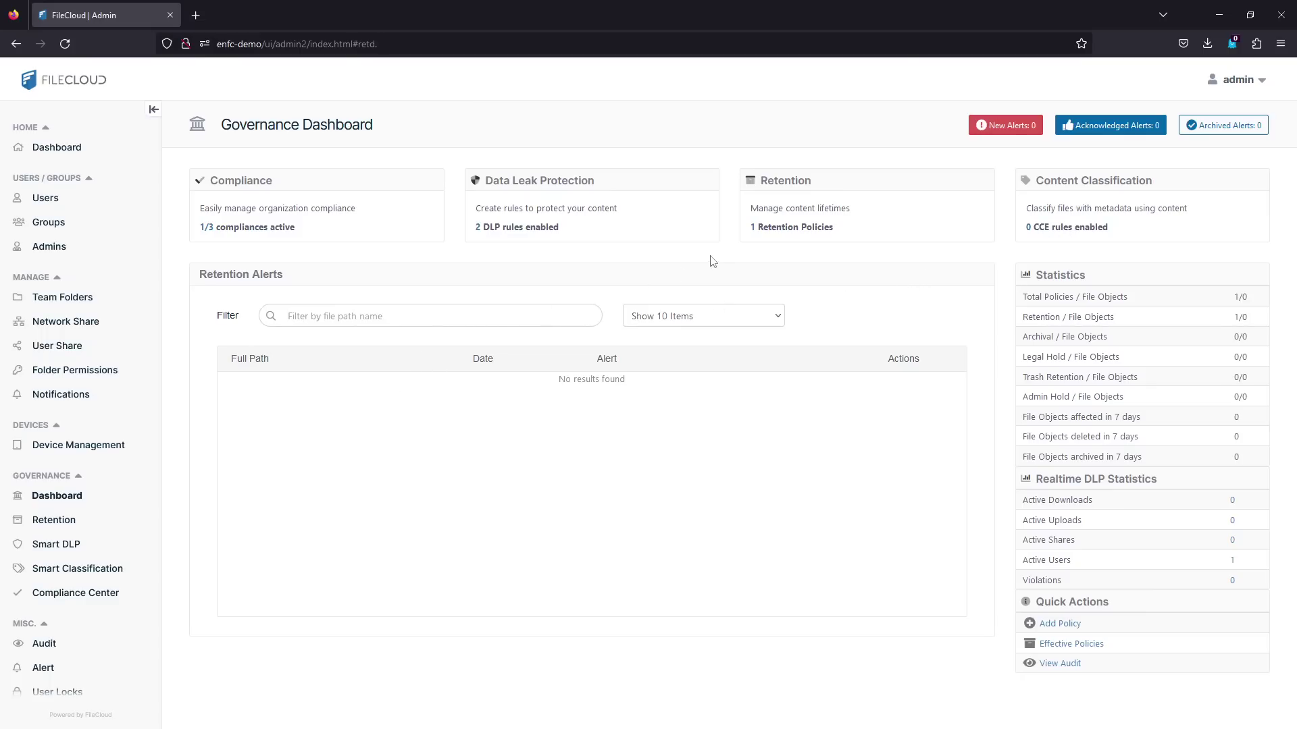
Review the Standard Document Hold retention policy's 60-day settings and close it unchanged
click(753, 228)
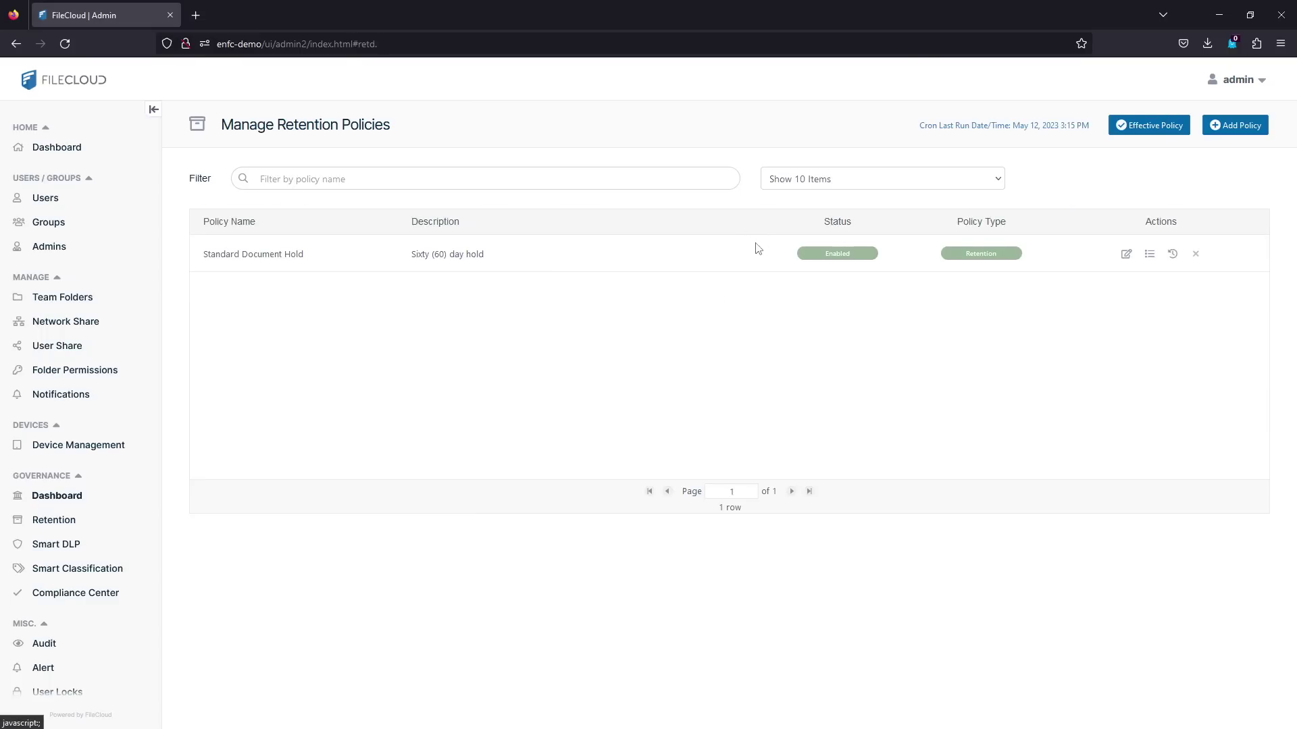
click(1125, 256)
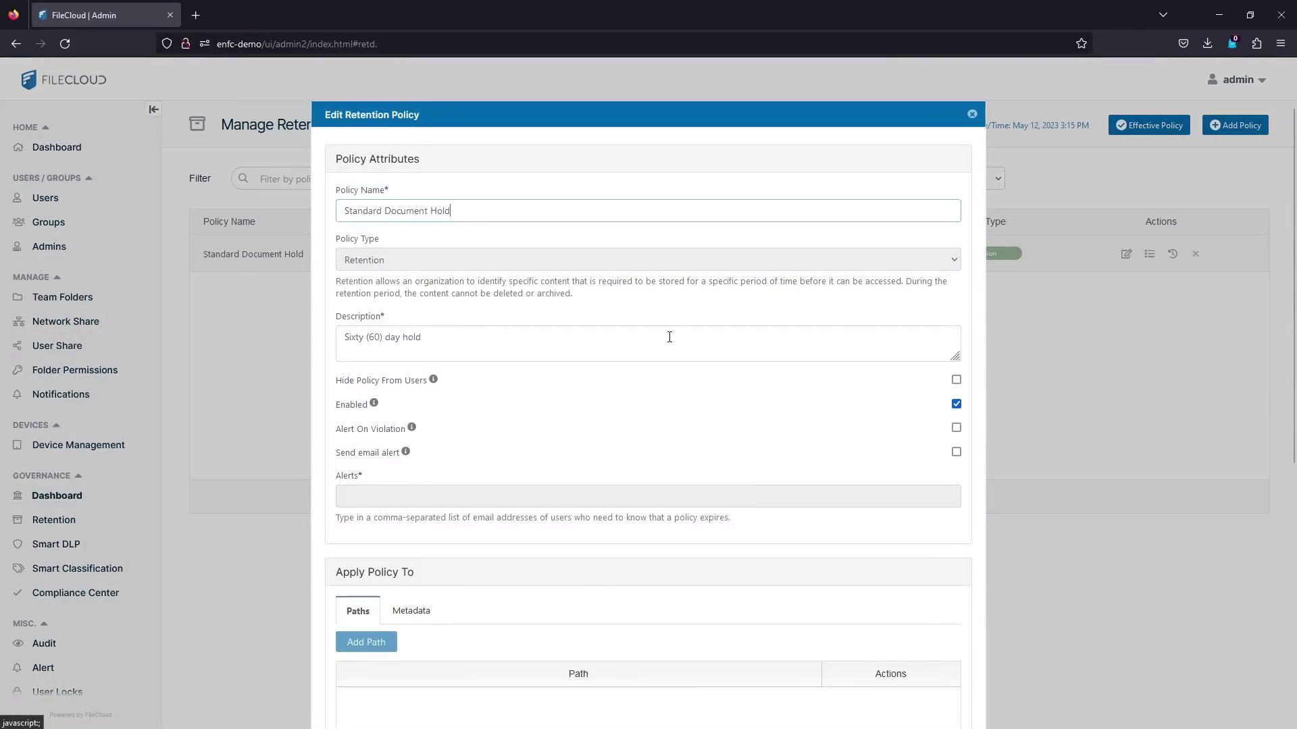
scroll(668, 336, down, 1)
scroll(666, 347, down, 1)
scroll(665, 347, down, 1)
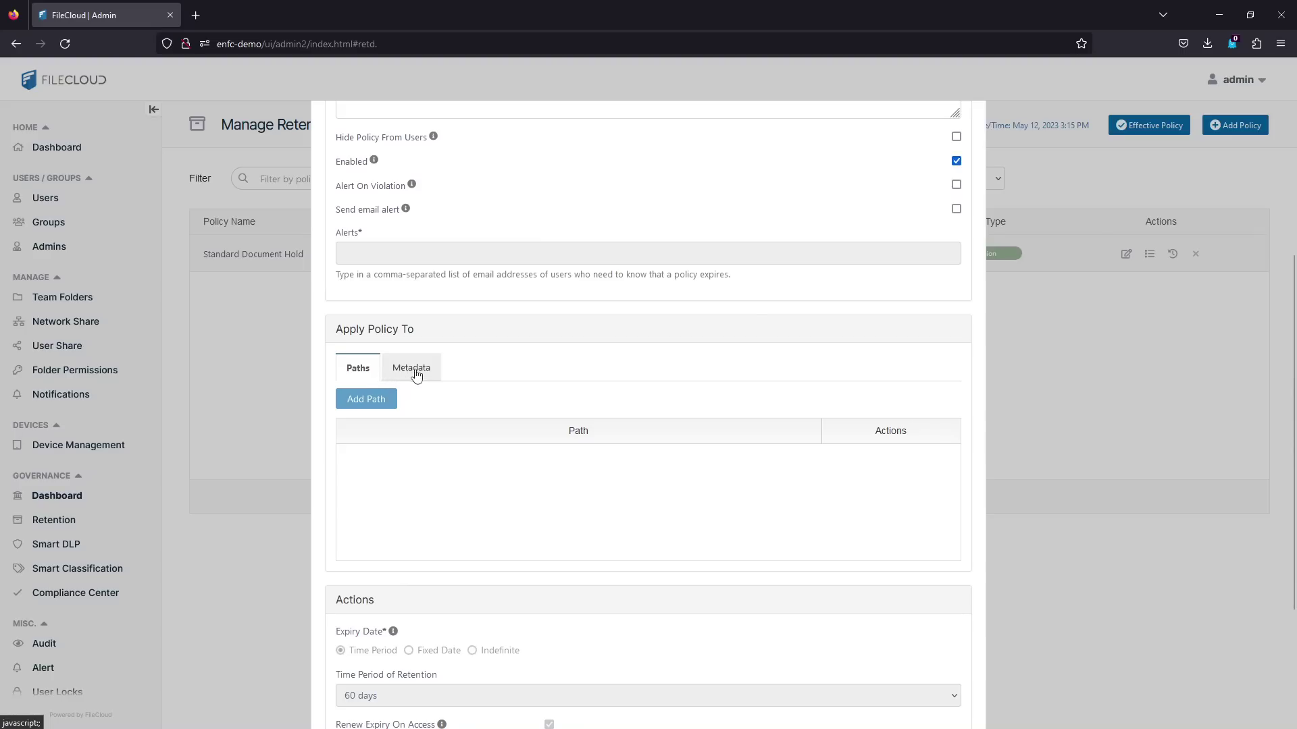
scroll(512, 373, down, 1)
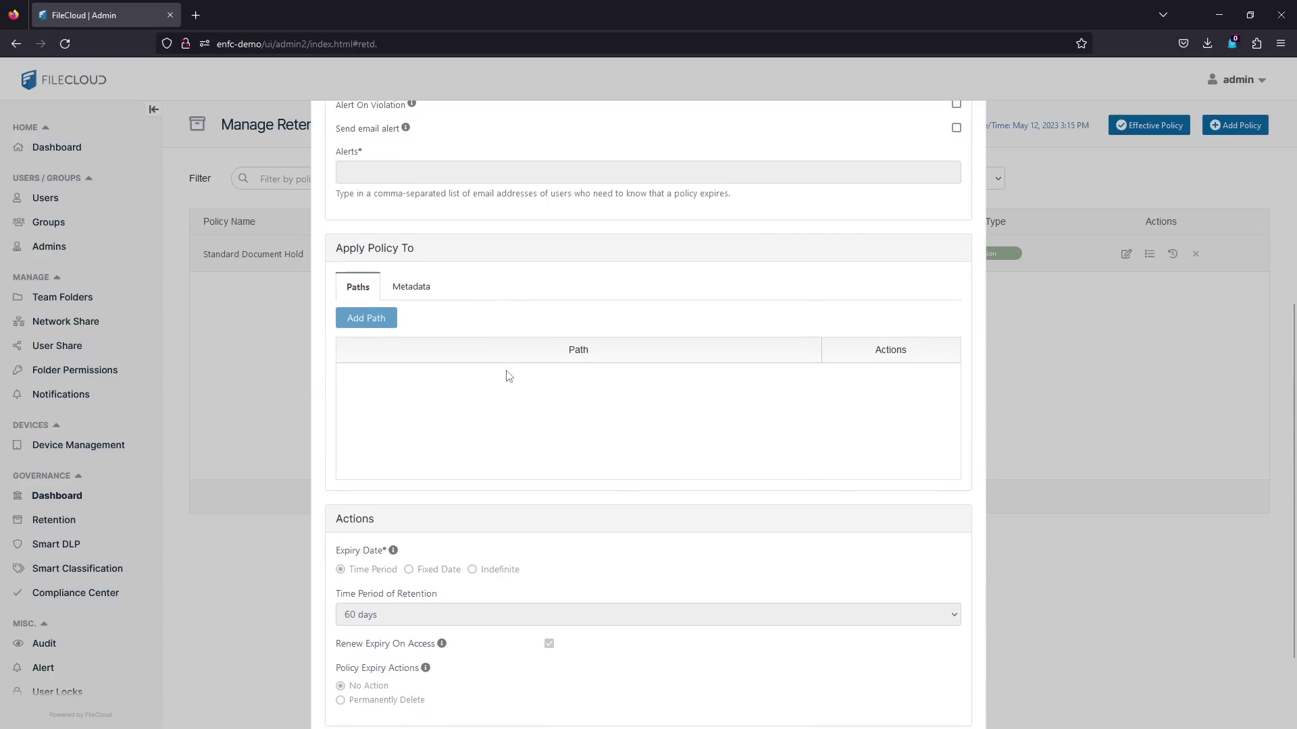
scroll(504, 375, down, 1)
scroll(502, 376, down, 1)
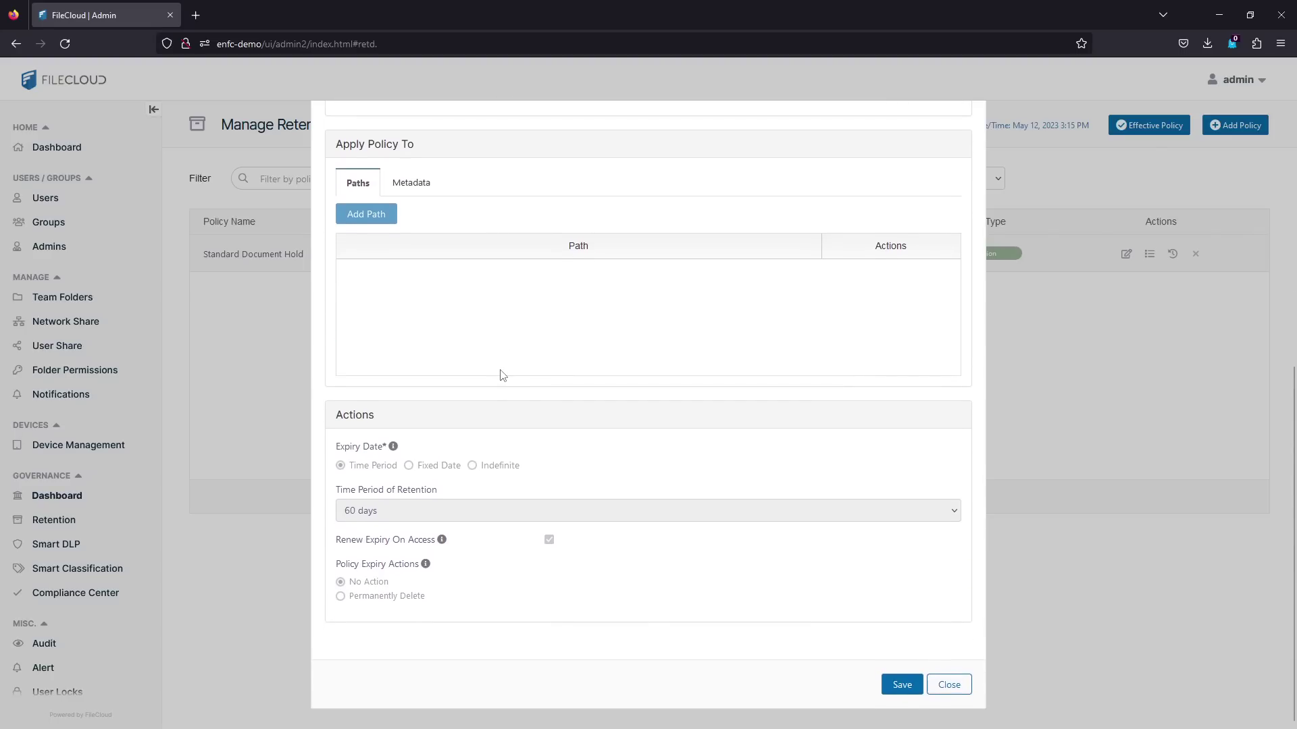
scroll(499, 374, up, 1)
scroll(498, 375, up, 2)
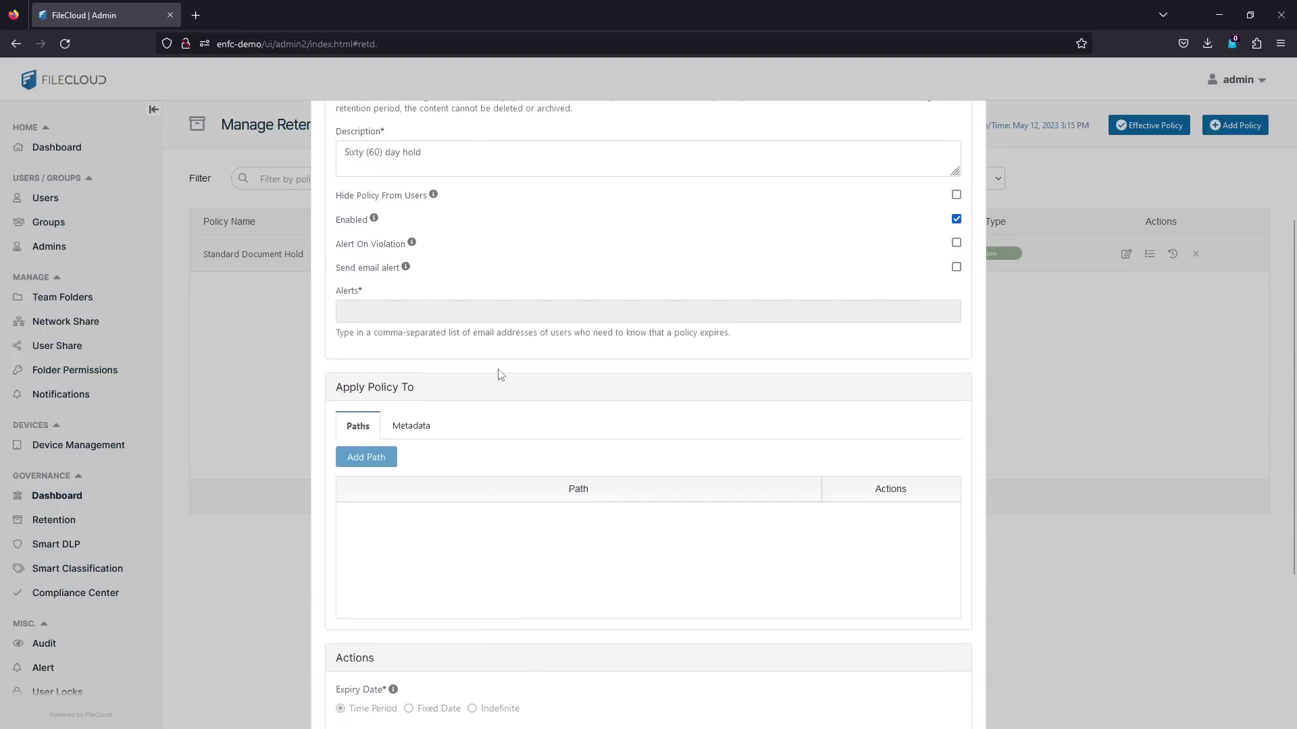
scroll(498, 375, down, 3)
click(946, 683)
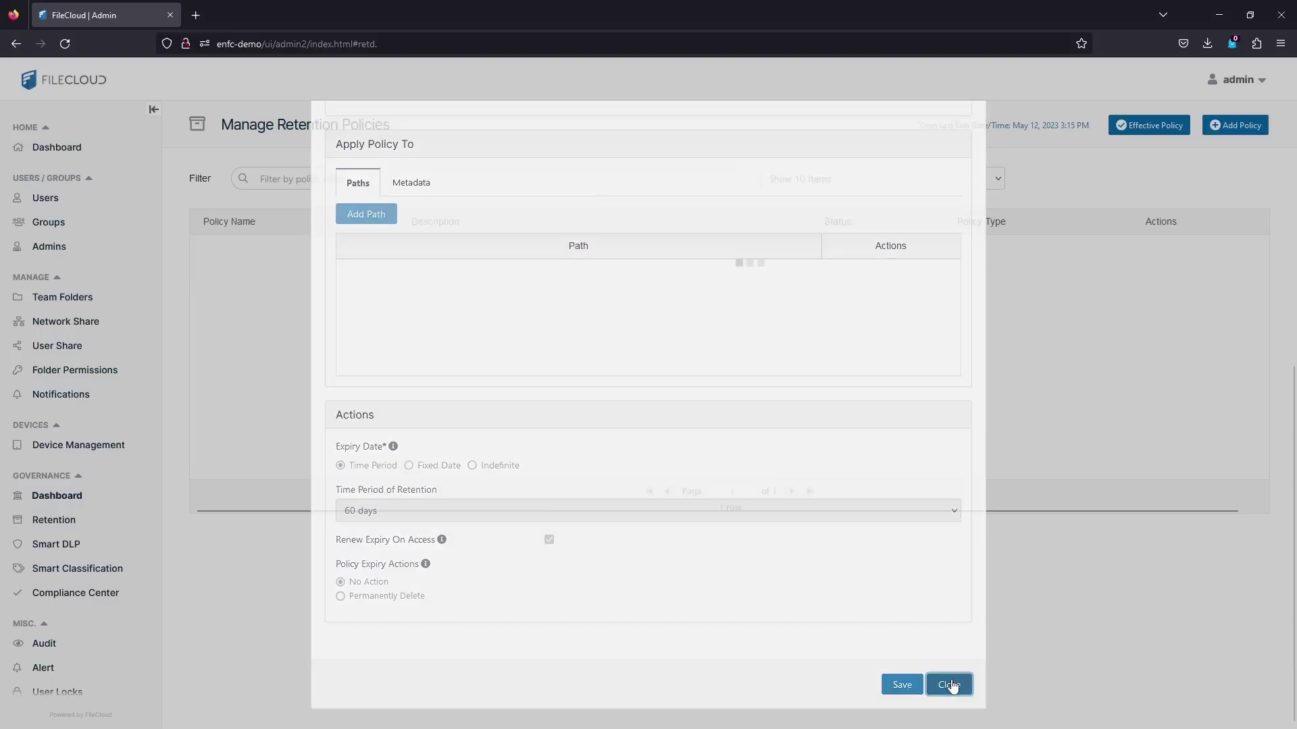
mouse_move(38, 541)
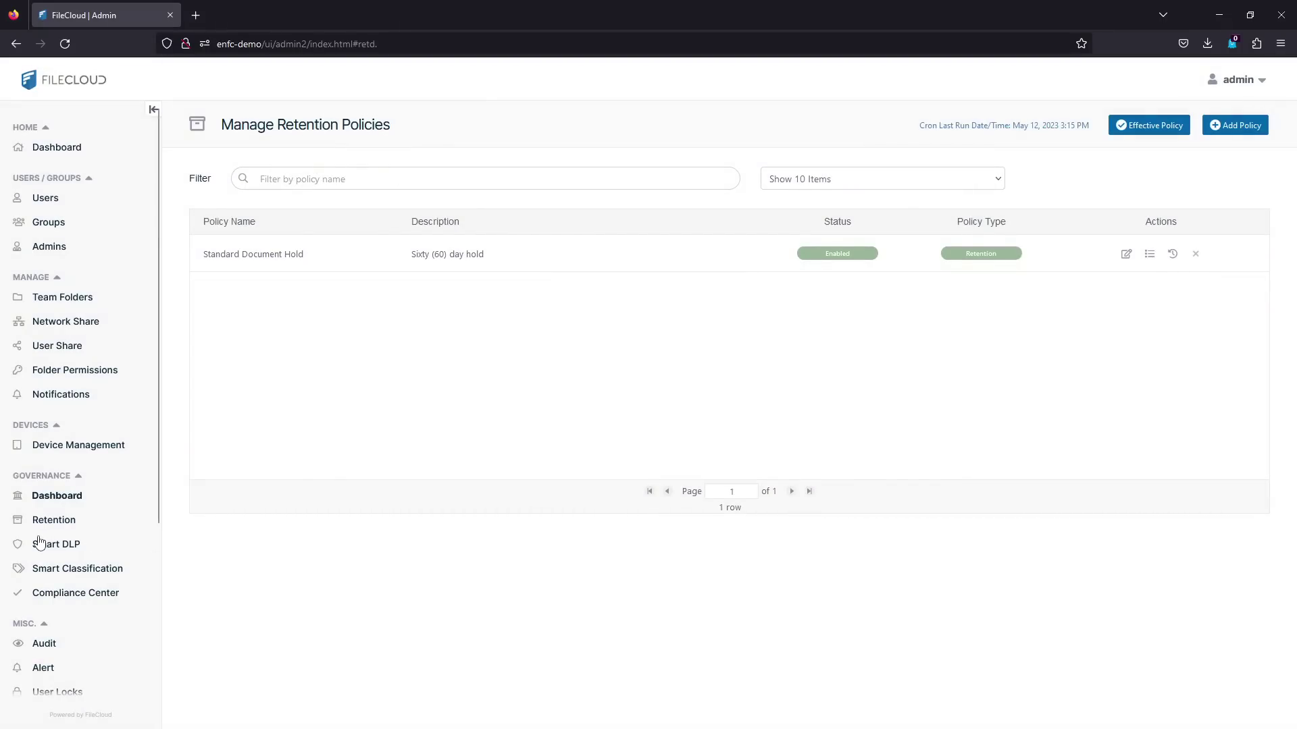
Review the Deny PII Sharing rule's affected user actions, keeping SHARE, and cancel unchanged
click(56, 547)
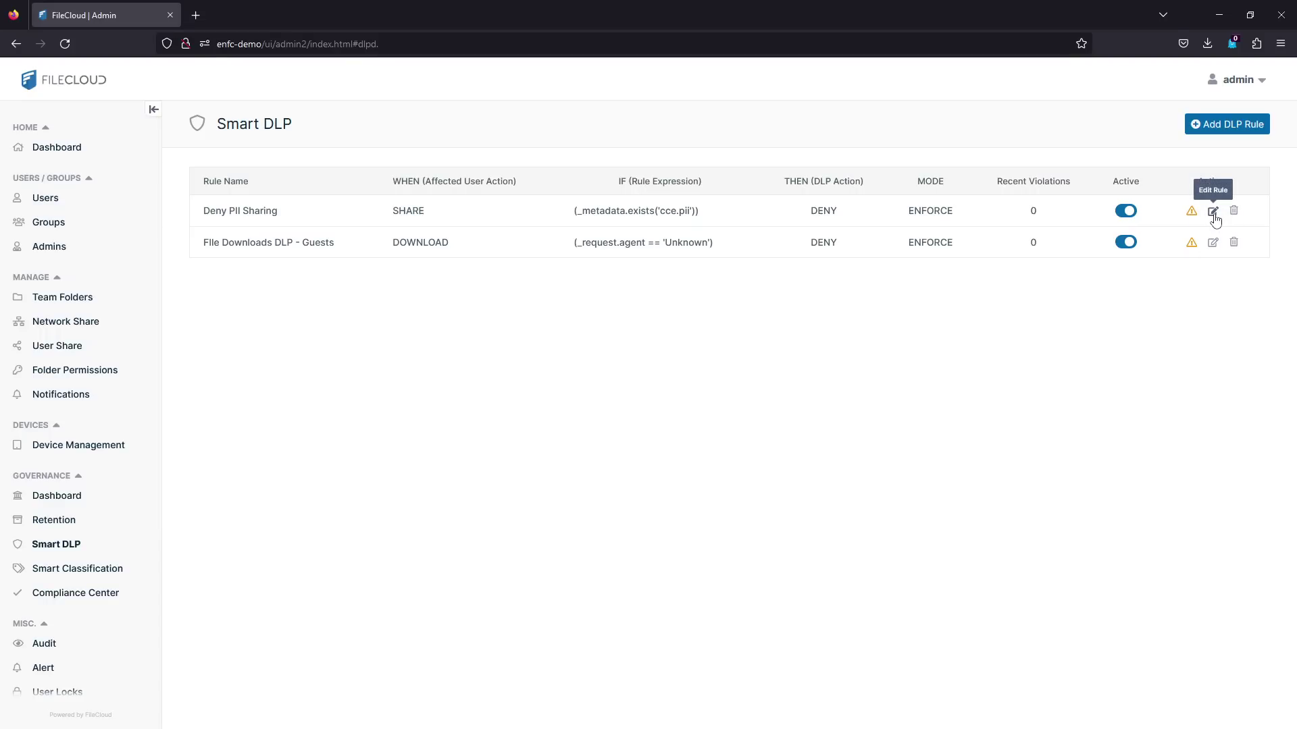
click(1213, 211)
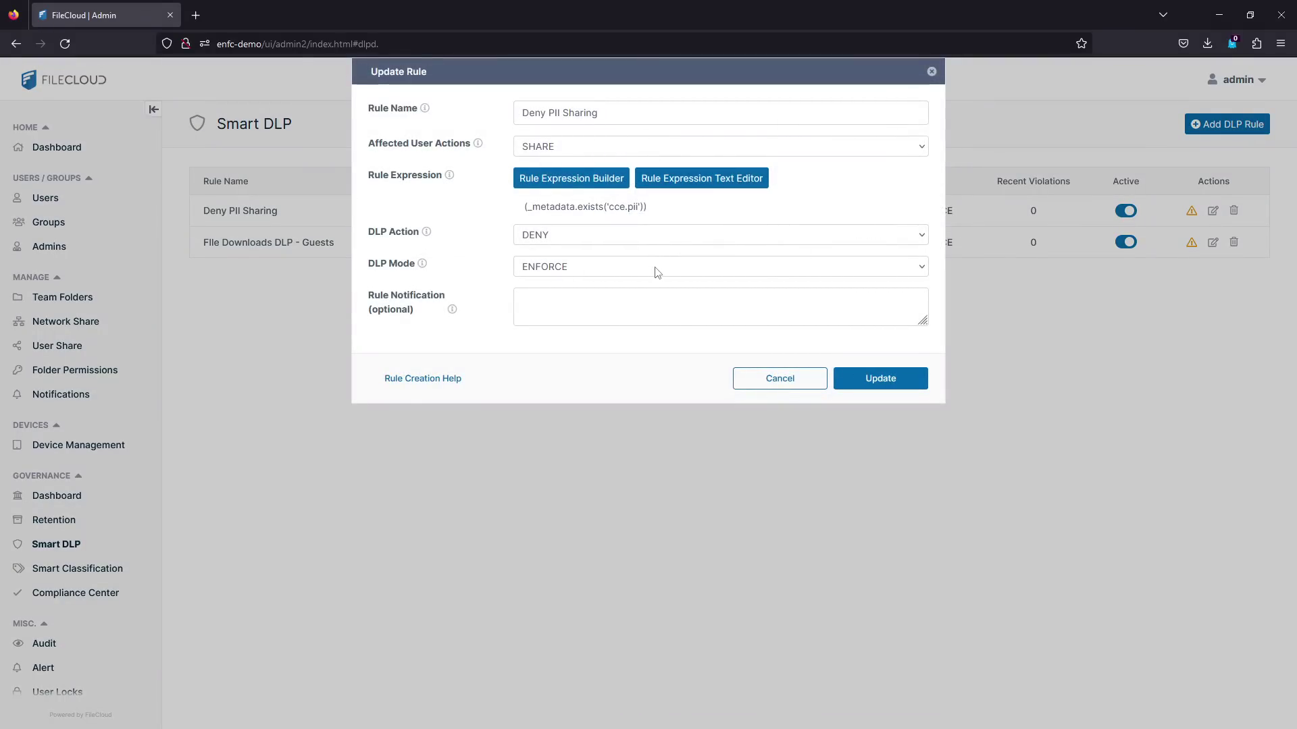
click(671, 145)
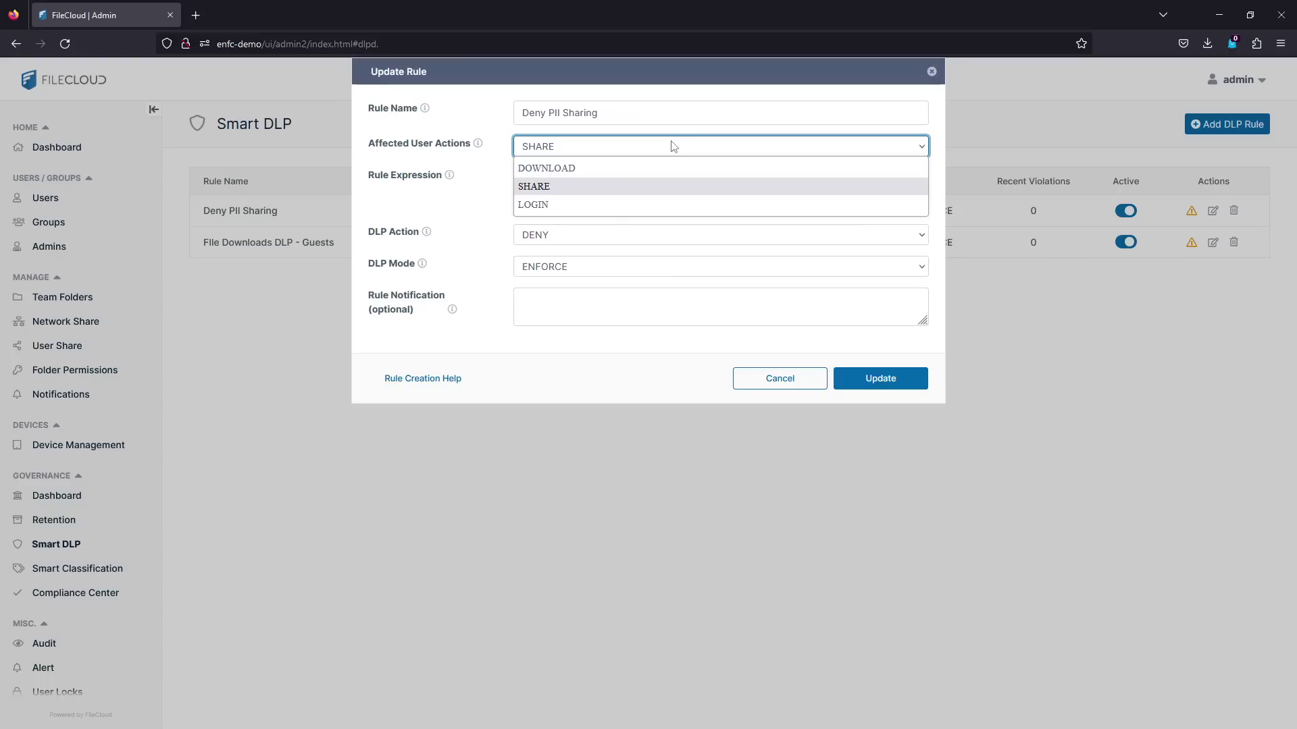
click(672, 146)
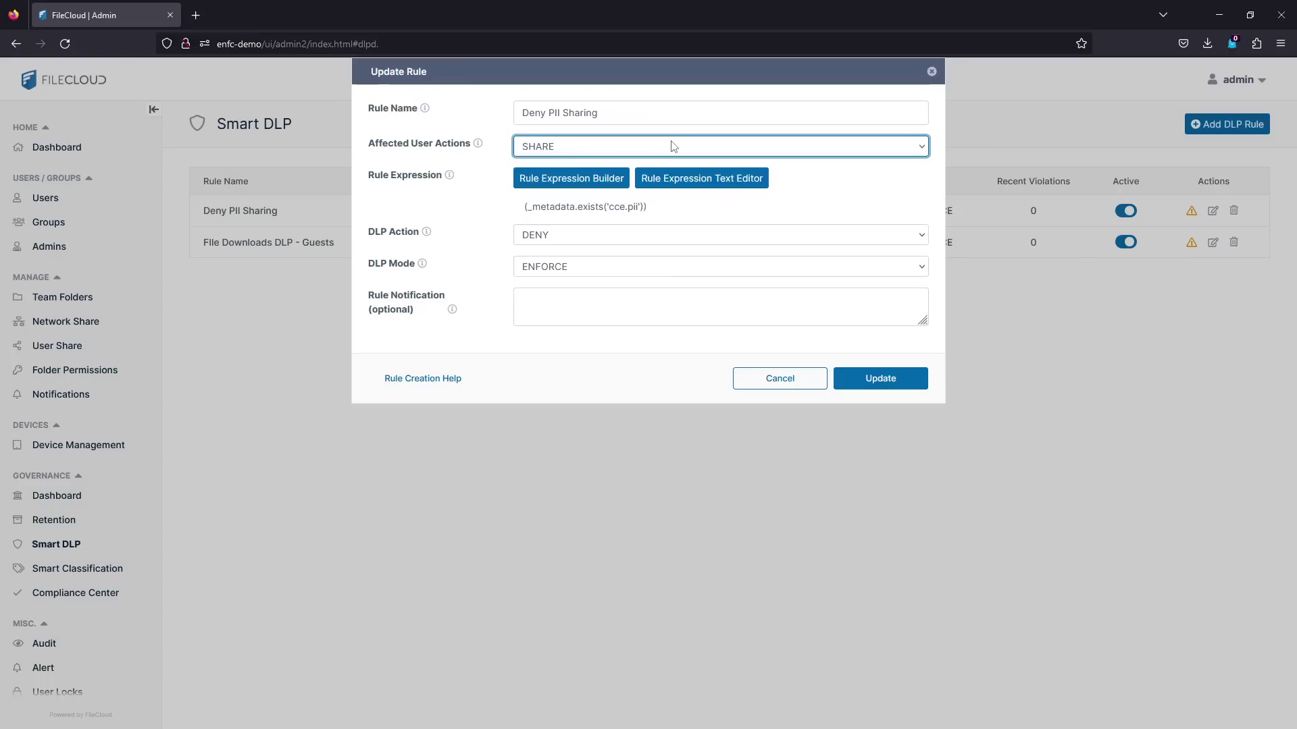
click(774, 378)
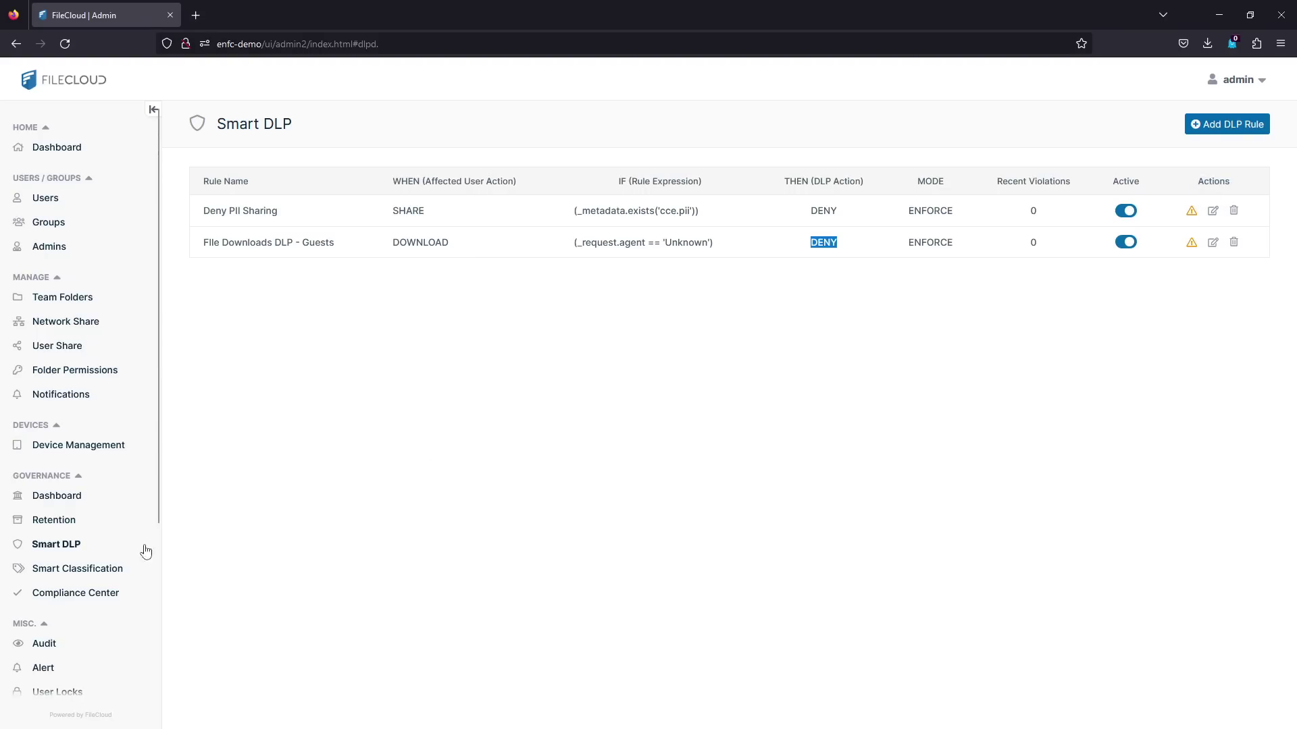
scroll(89, 602, down, 5)
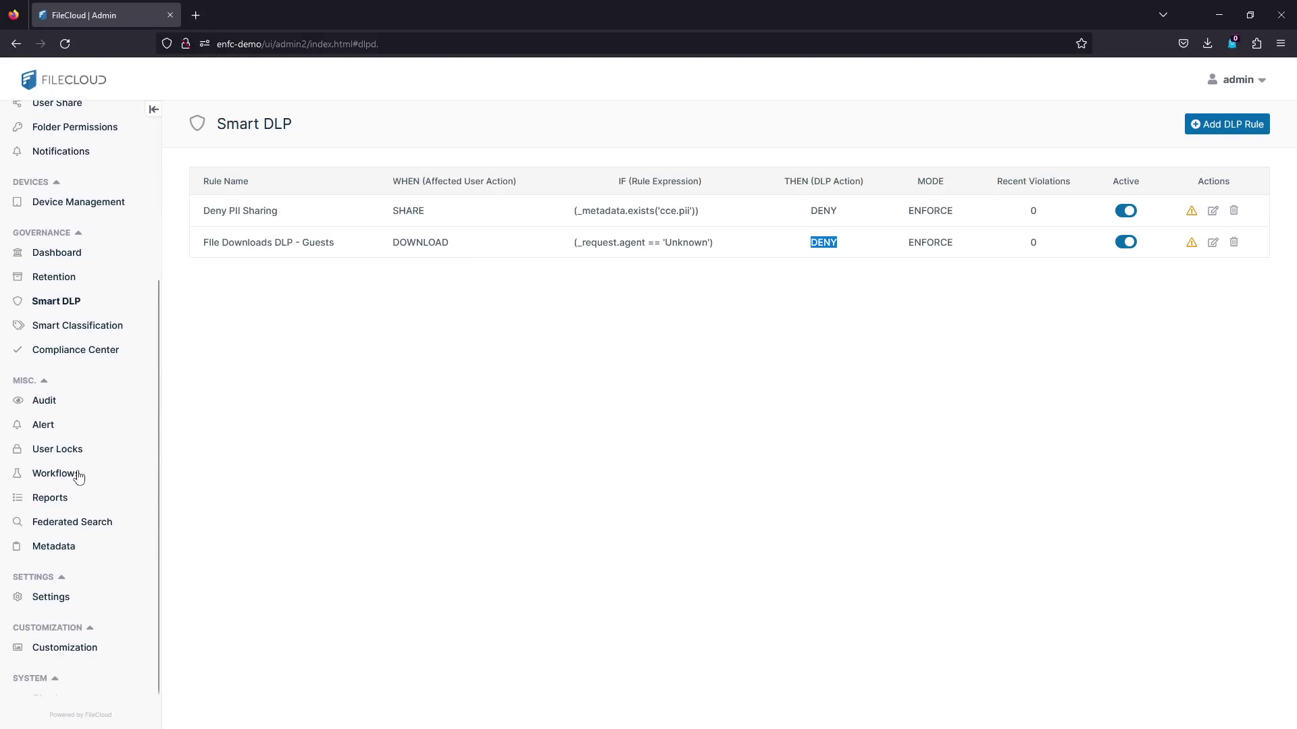
Browse Workflows and the seven Metadata Sets, then reach the General UI Features customization
click(78, 477)
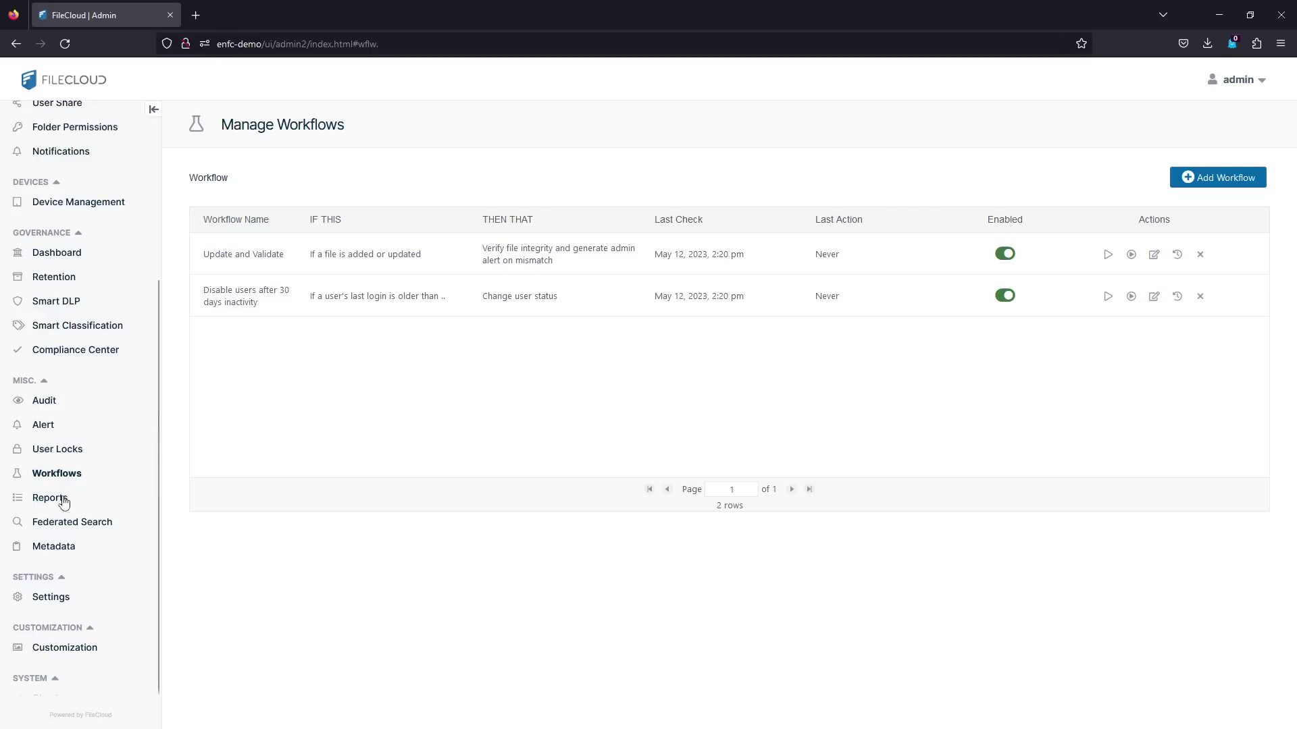
scroll(63, 504, down, 1)
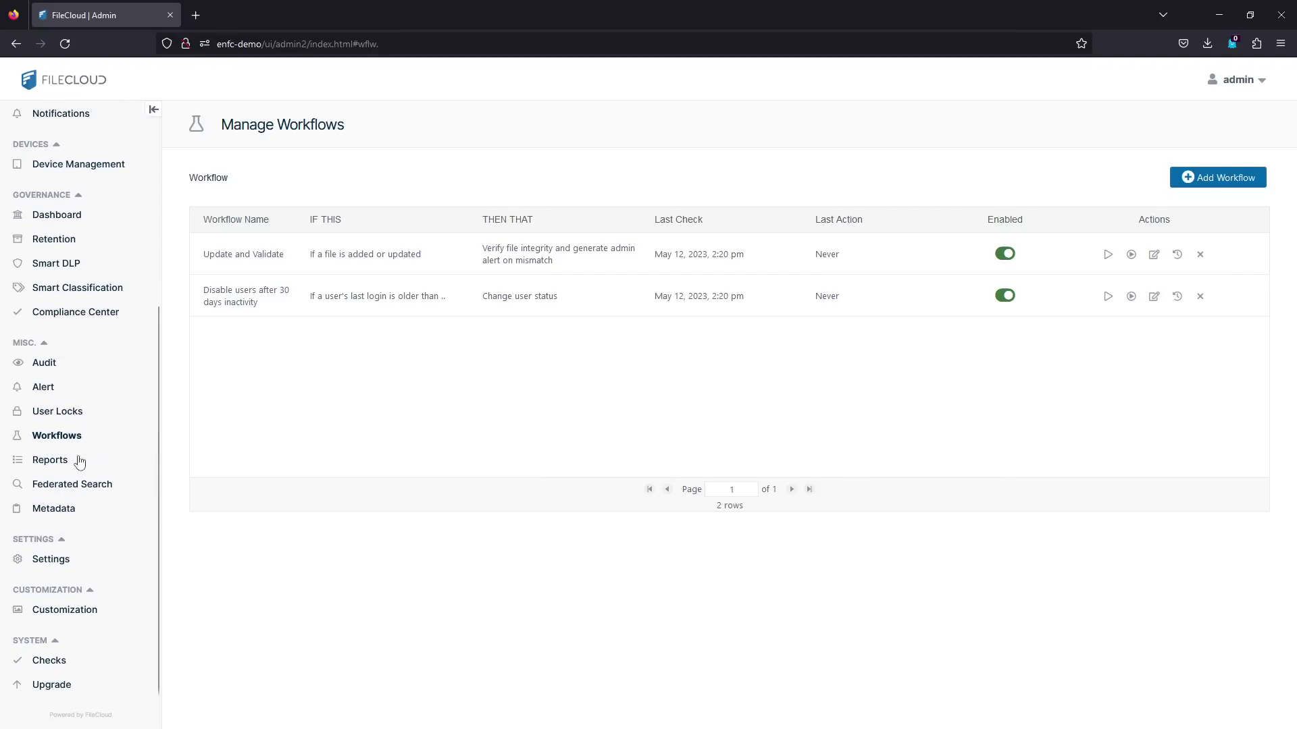
click(61, 510)
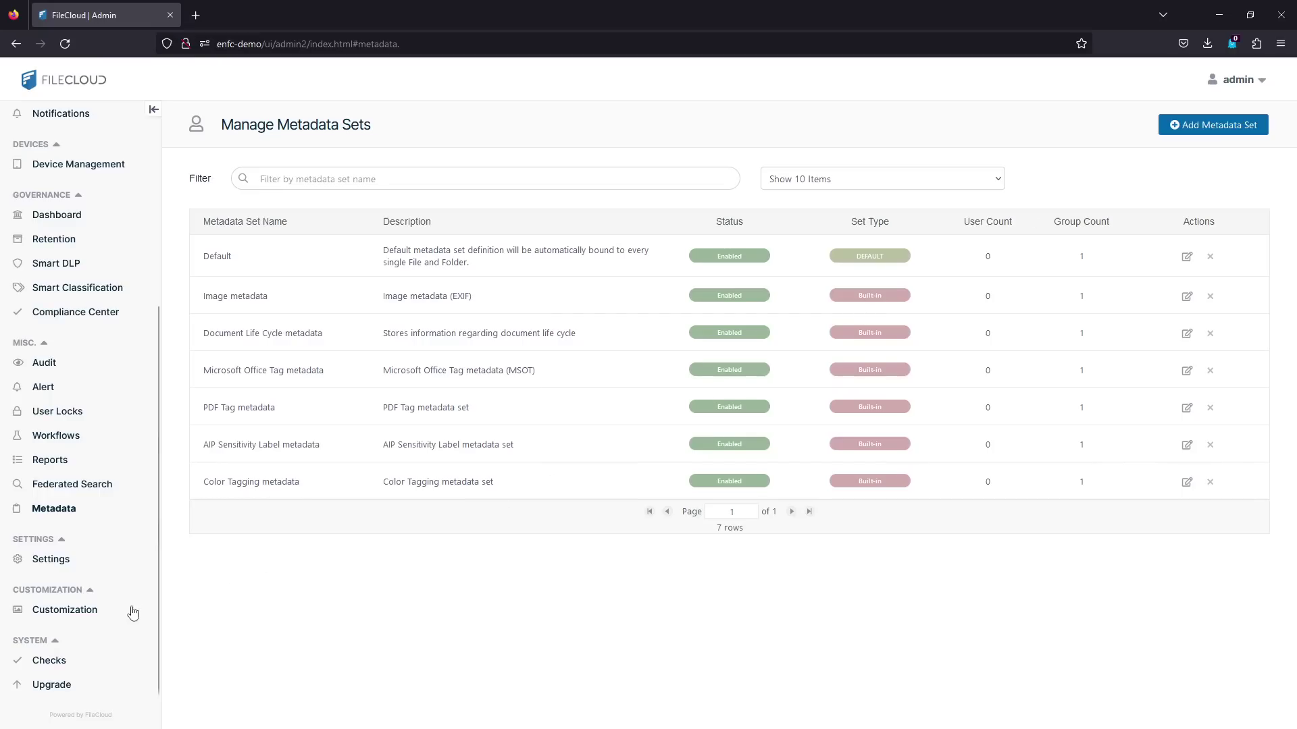
click(87, 613)
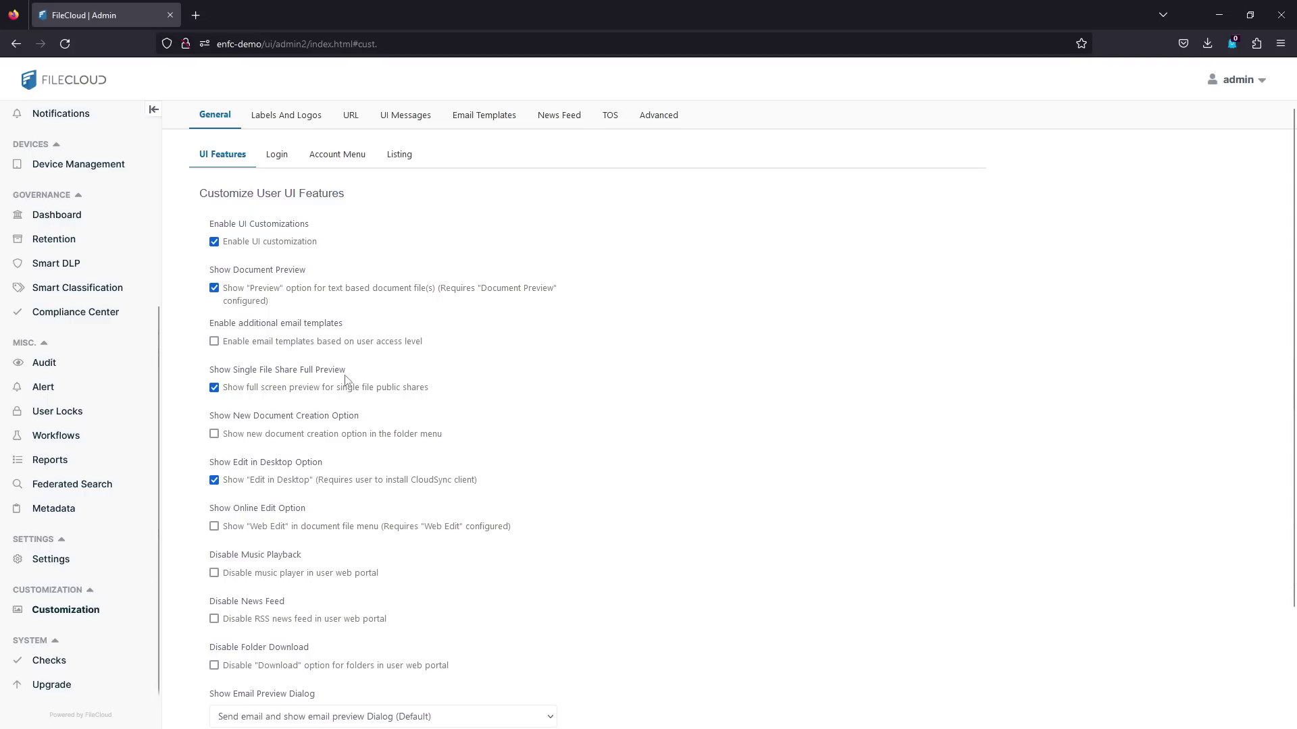
Show the 'Logos, Icons and Backgrounds' settings under Labels And Logos
click(310, 123)
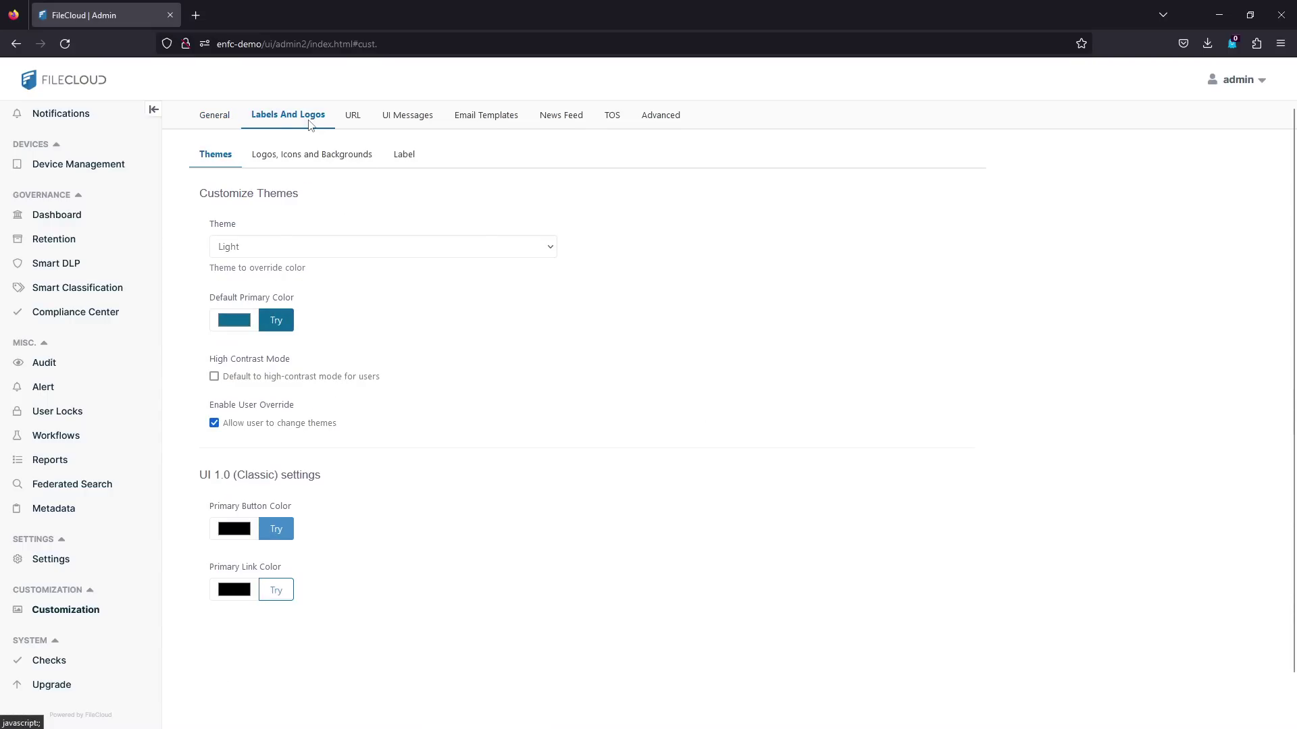
click(291, 165)
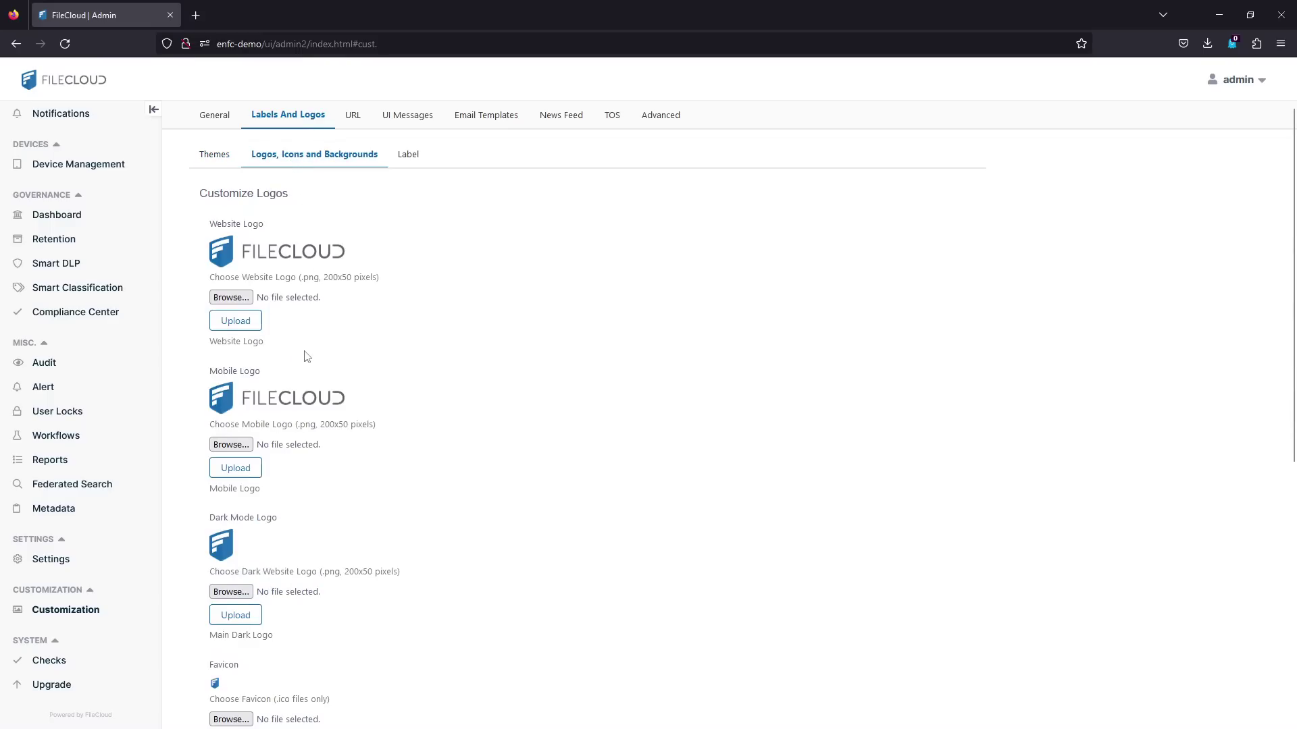
scroll(304, 358, down, 2)
scroll(328, 421, down, 3)
scroll(327, 422, down, 1)
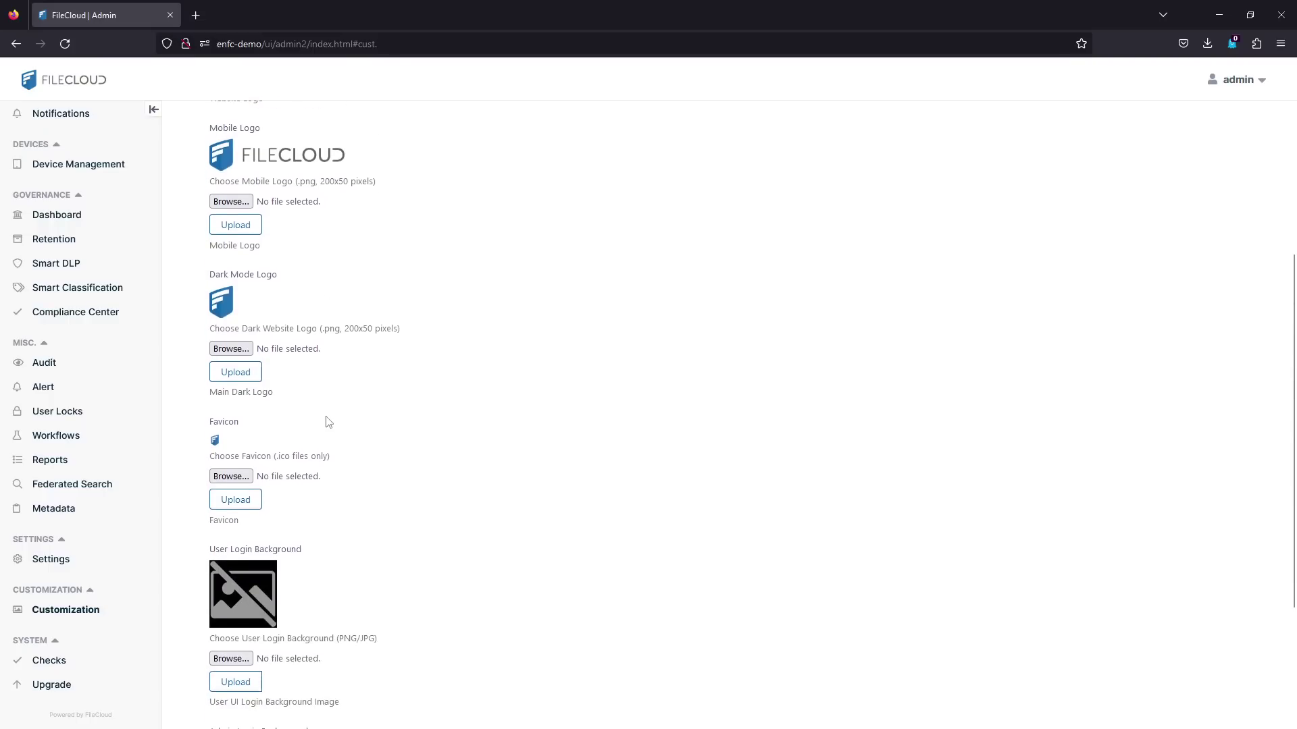
scroll(328, 422, up, 1)
scroll(328, 422, up, 5)
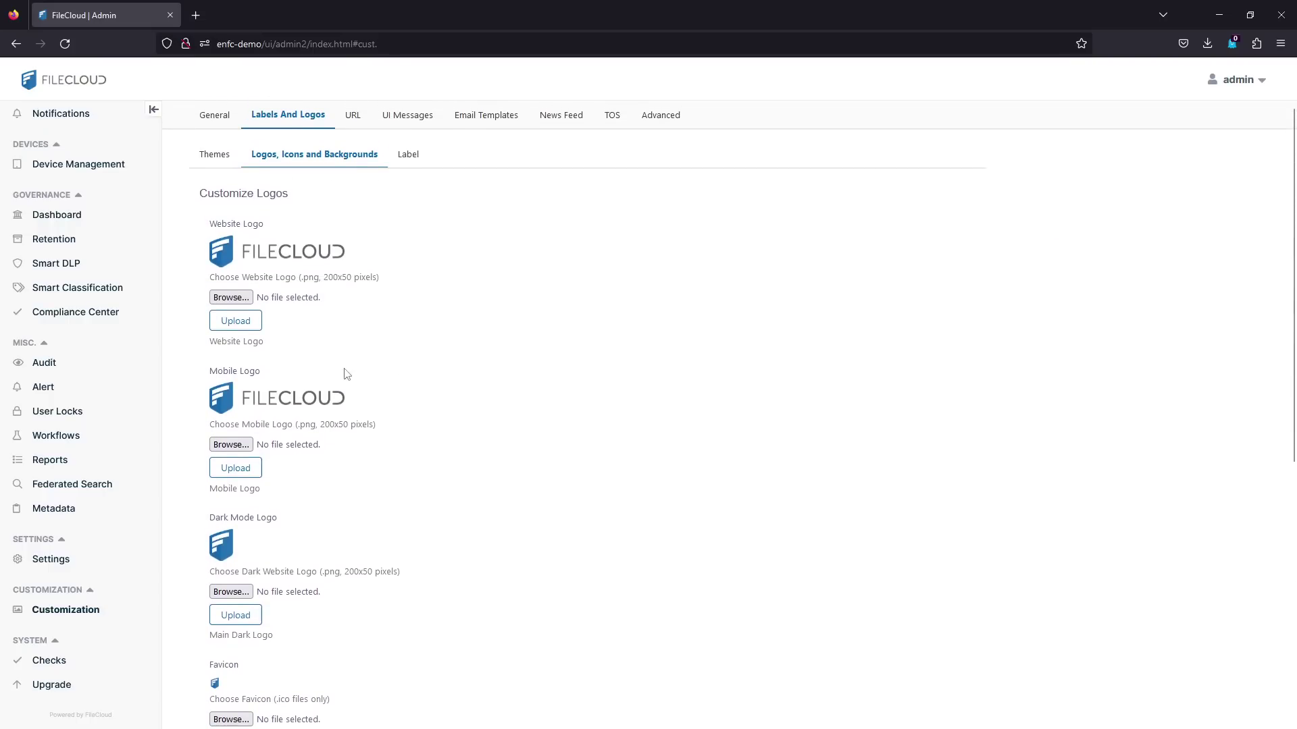